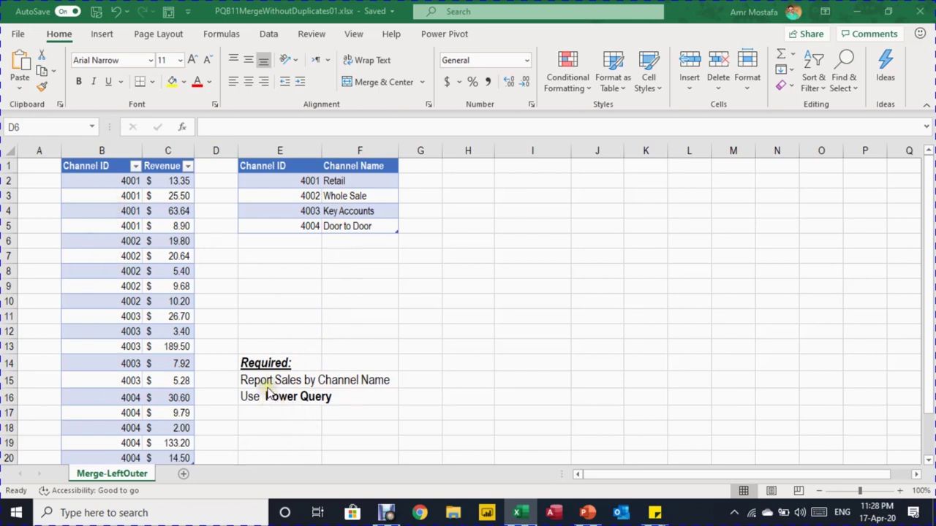
Step: Check the table names assigned to the revenue table and to the channel lookup table
click(138, 246)
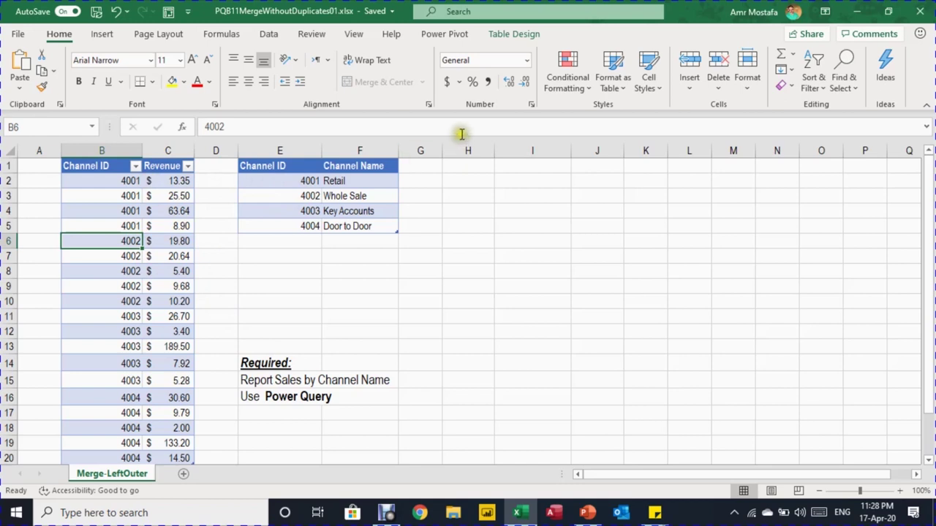
click(505, 35)
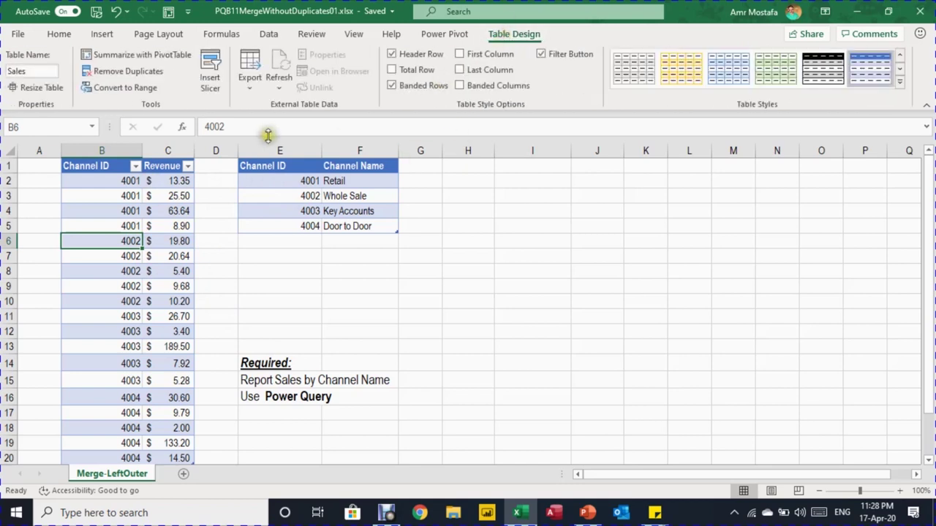
click(292, 211)
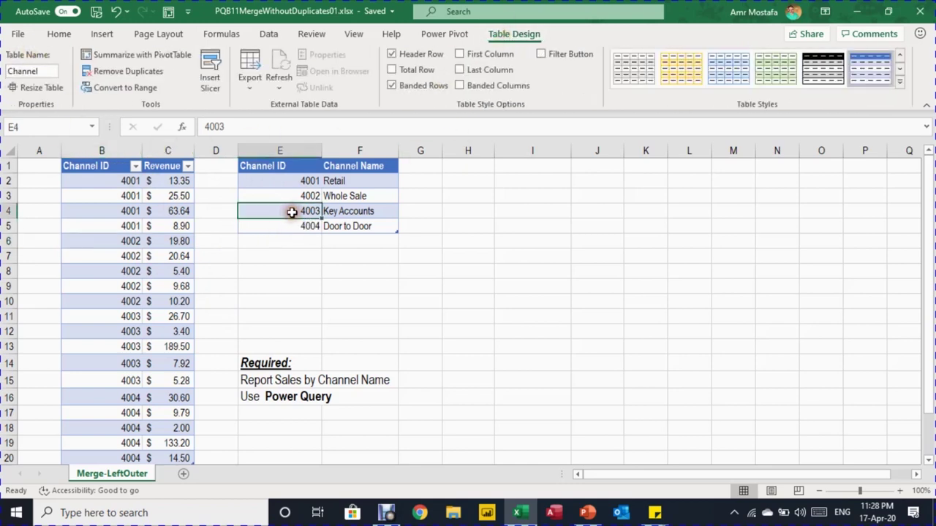
Step: Bring the Sales table into the Power Query Editor as a new query from the table
click(126, 235)
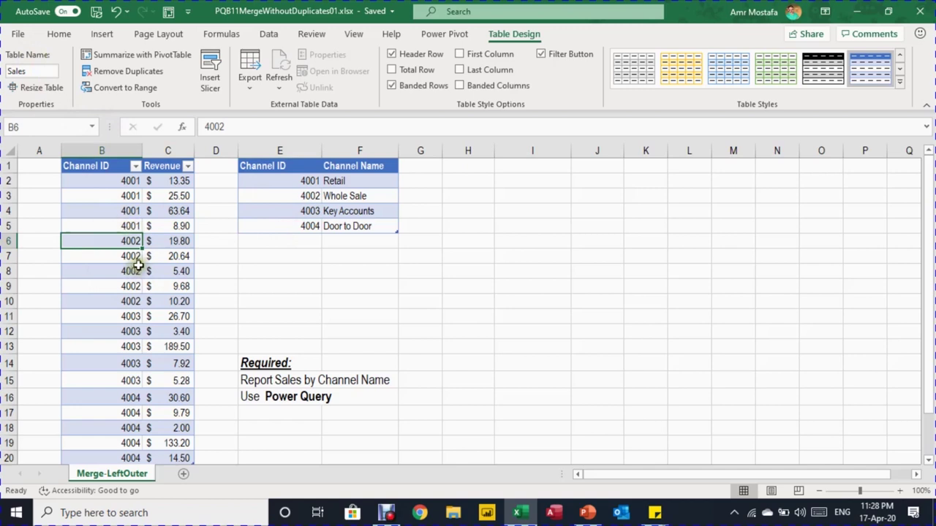
click(269, 35)
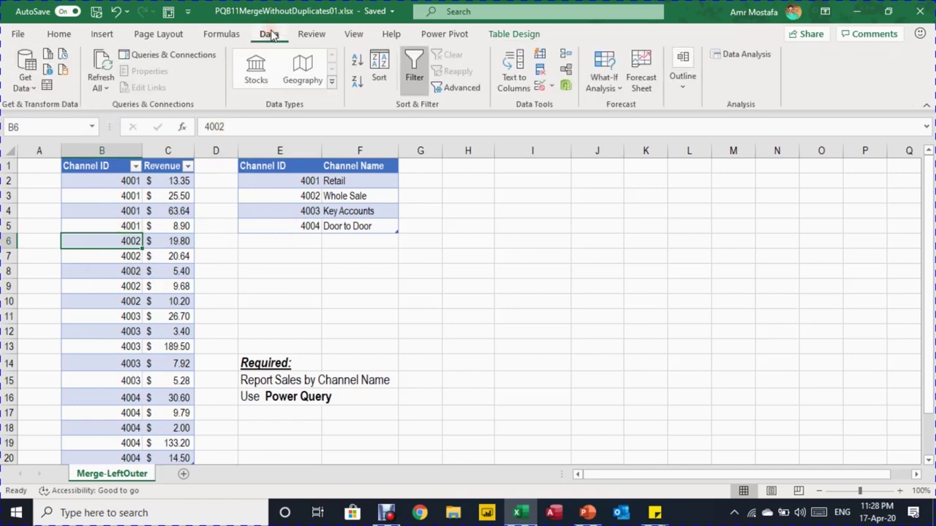
click(48, 86)
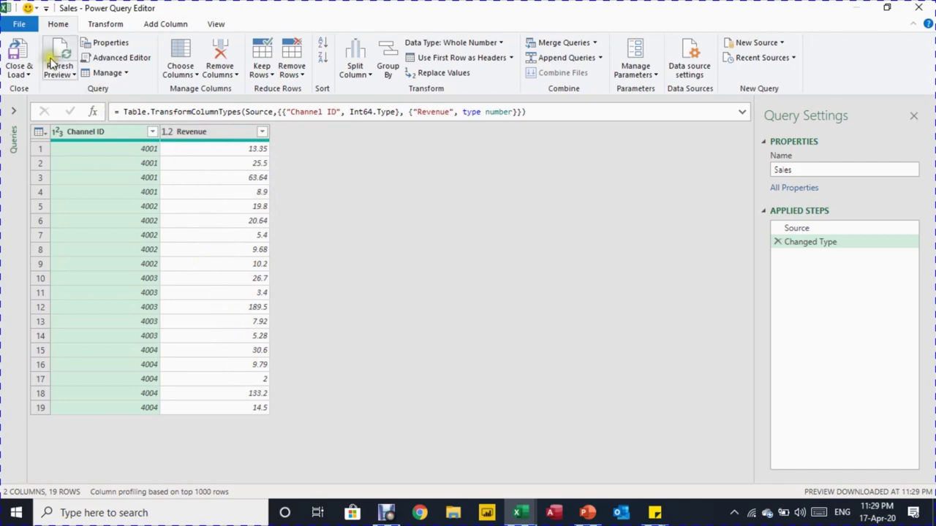
Step: Close the editor and load the Sales query to the workbook as a connection only
click(30, 79)
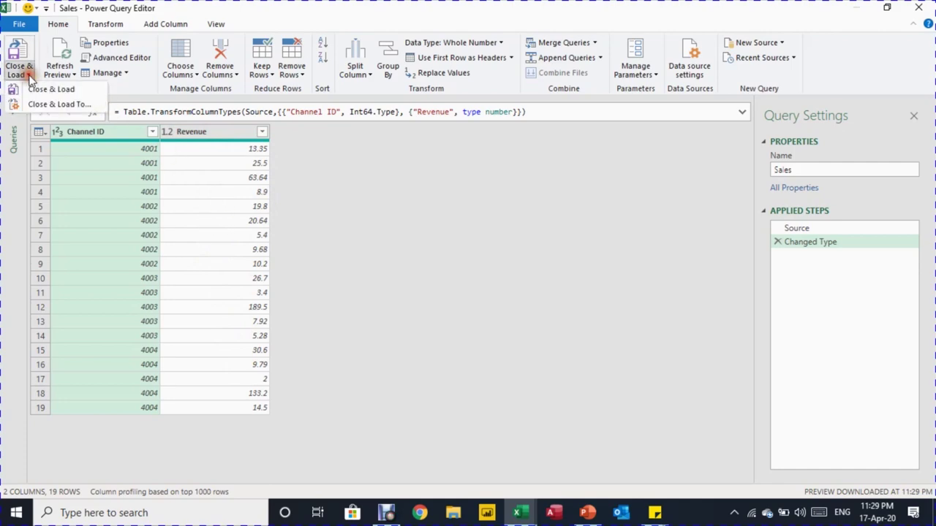
click(36, 102)
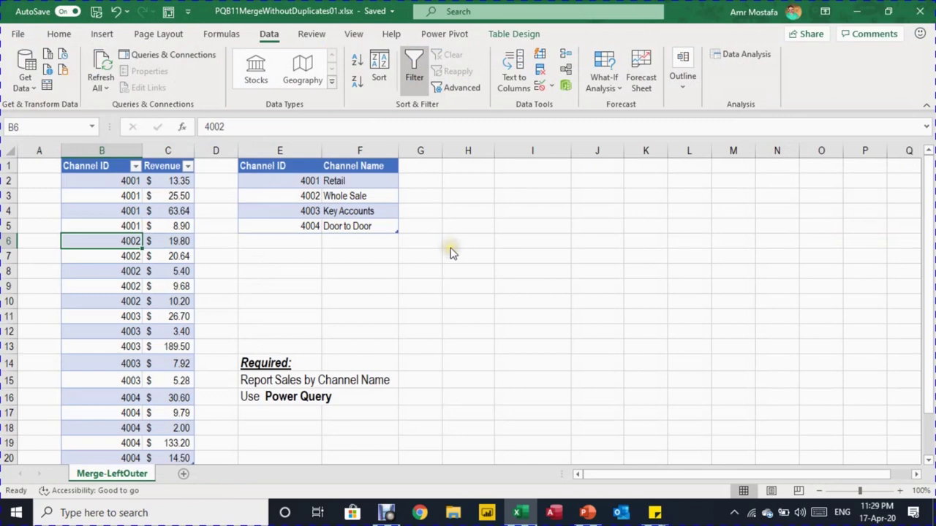
click(496, 351)
click(555, 441)
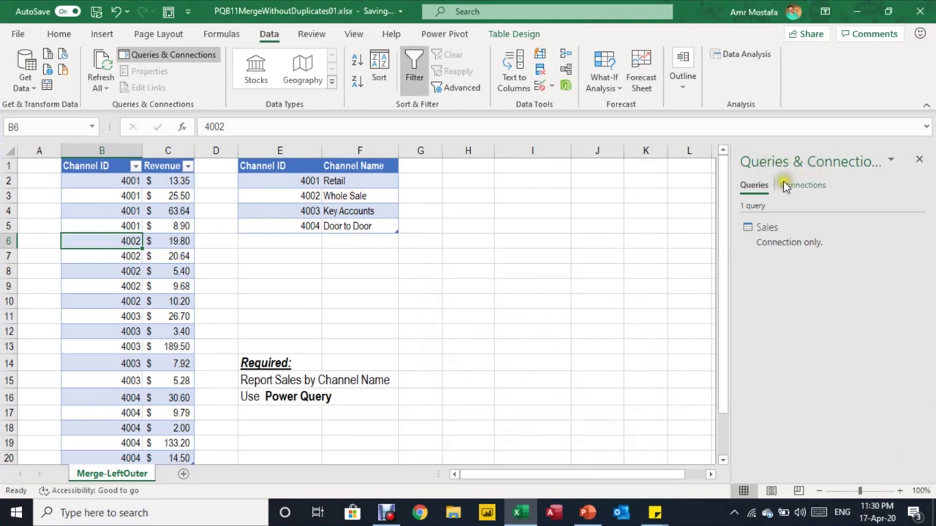
mouse_move(813, 246)
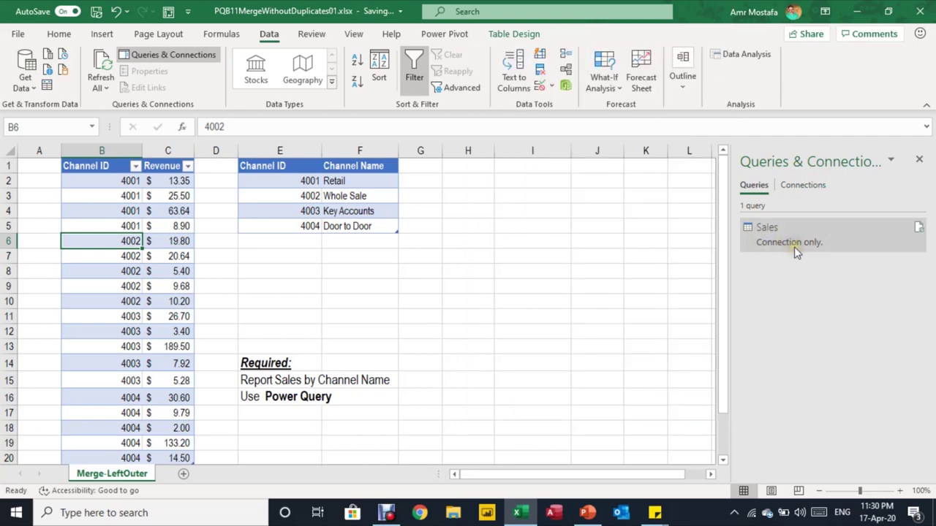
Step: Bring the Channel table with the channel IDs and names into the Power Query Editor as a new query
click(307, 196)
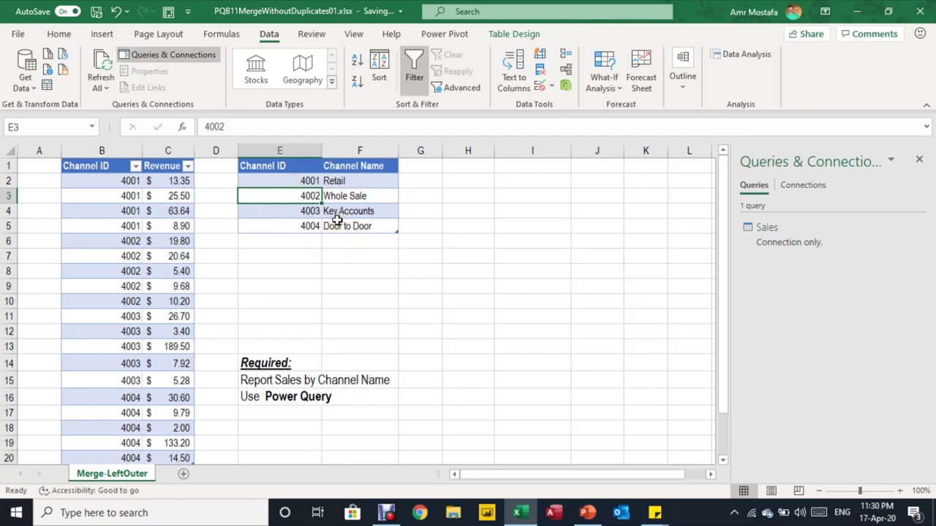
key(alt+a)
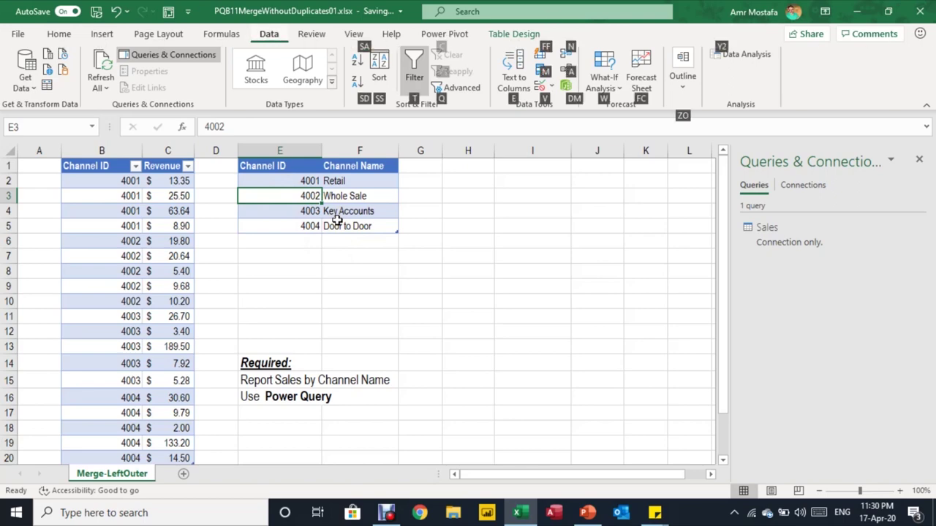
key(p)
key(t)
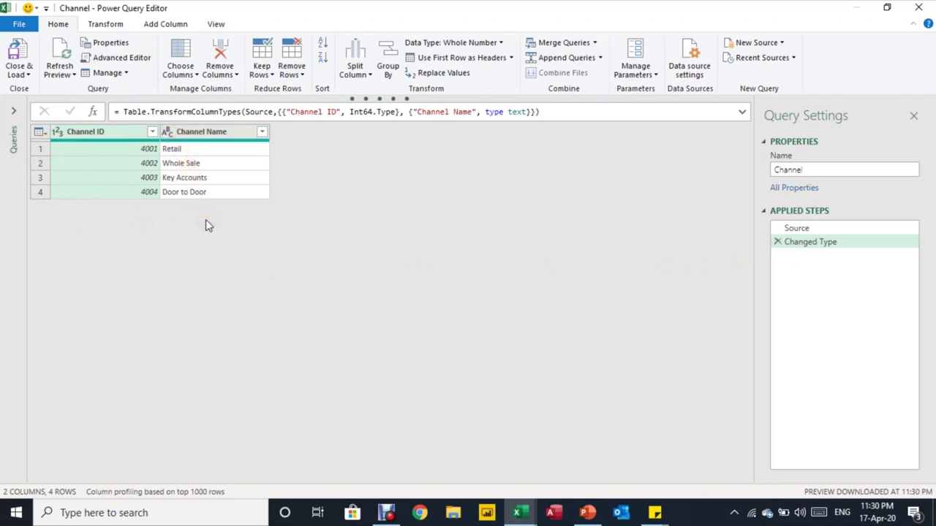
Step: Close the editor and load the Channel query to the workbook as a connection only
click(28, 76)
click(43, 103)
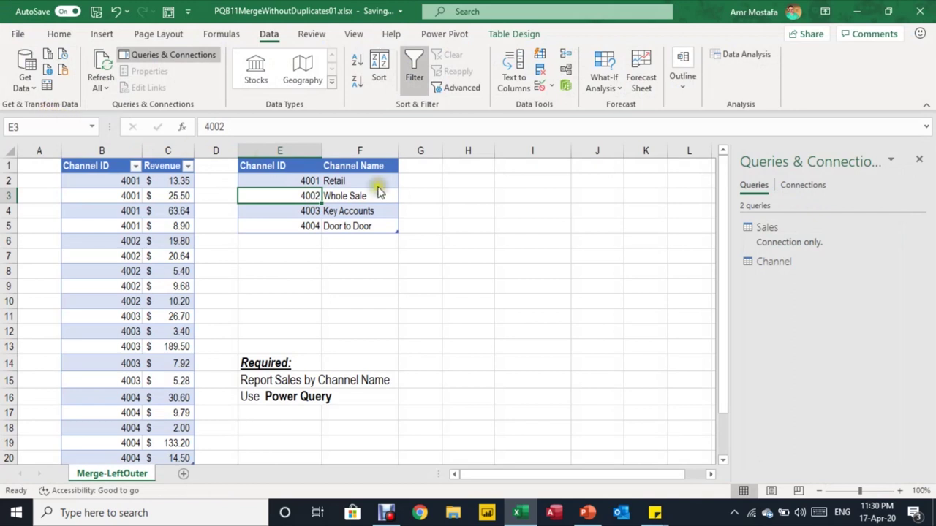
click(501, 354)
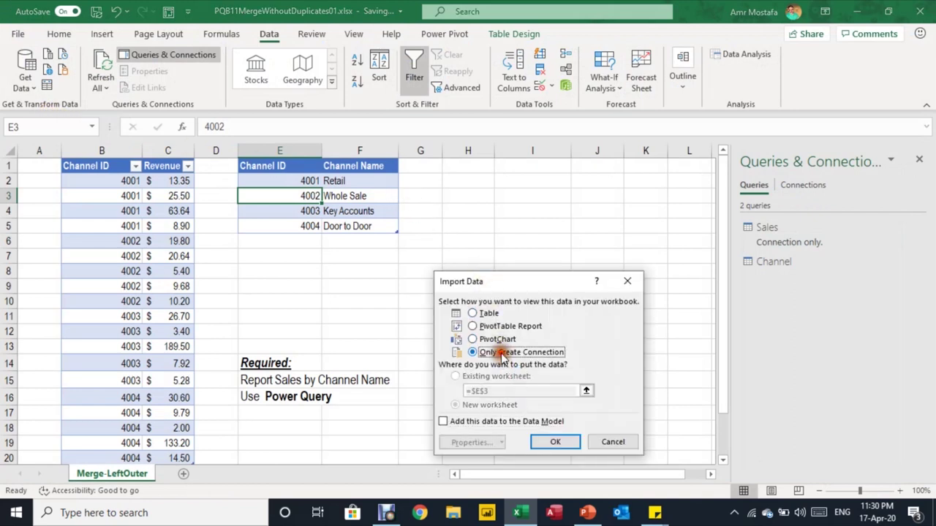
click(556, 443)
click(556, 443)
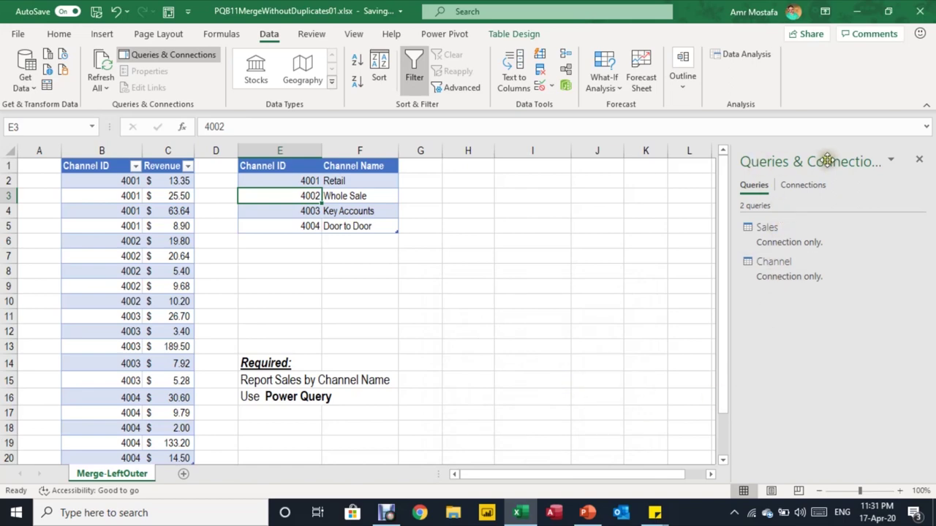
Step: Open the Sales query for editing and merge it with the Channel query on Channel ID, using a Left Outer join
click(796, 234)
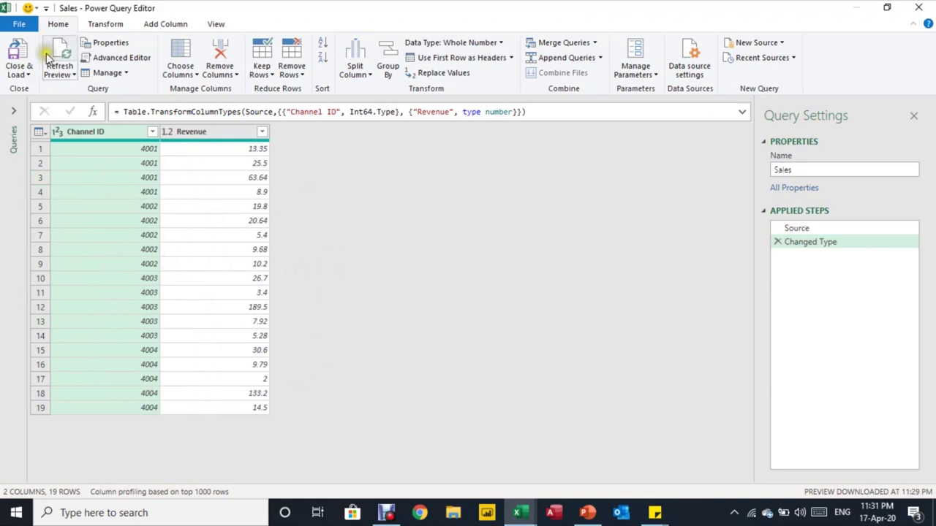
click(596, 43)
click(581, 59)
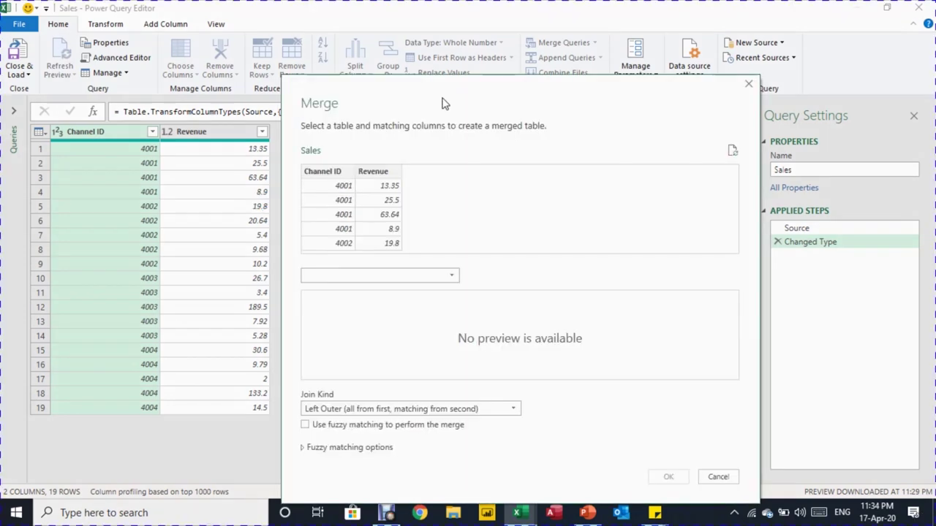
click(439, 102)
click(436, 100)
click(430, 91)
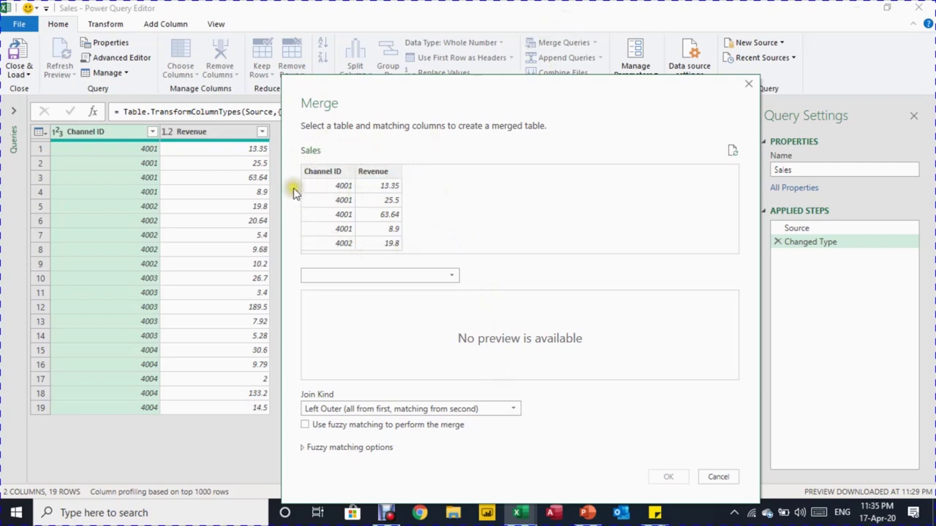
click(383, 275)
click(378, 291)
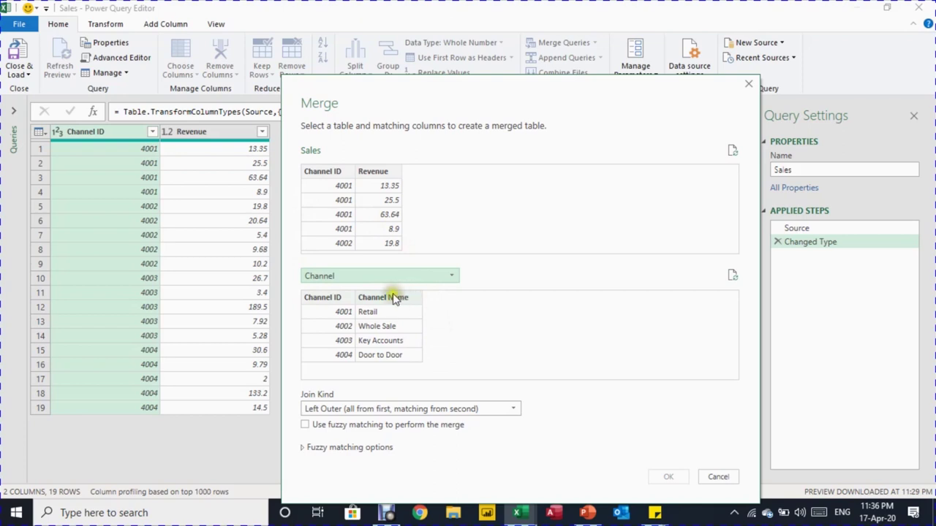
click(315, 174)
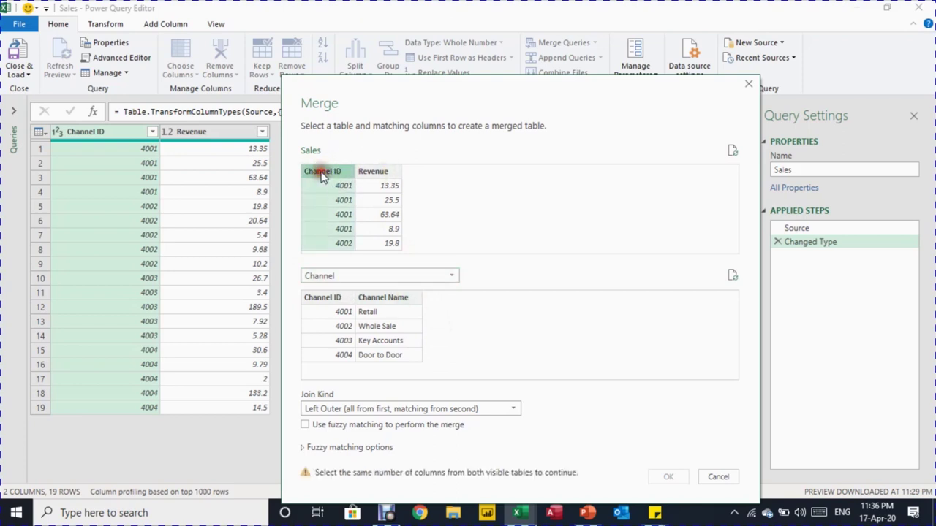
click(334, 295)
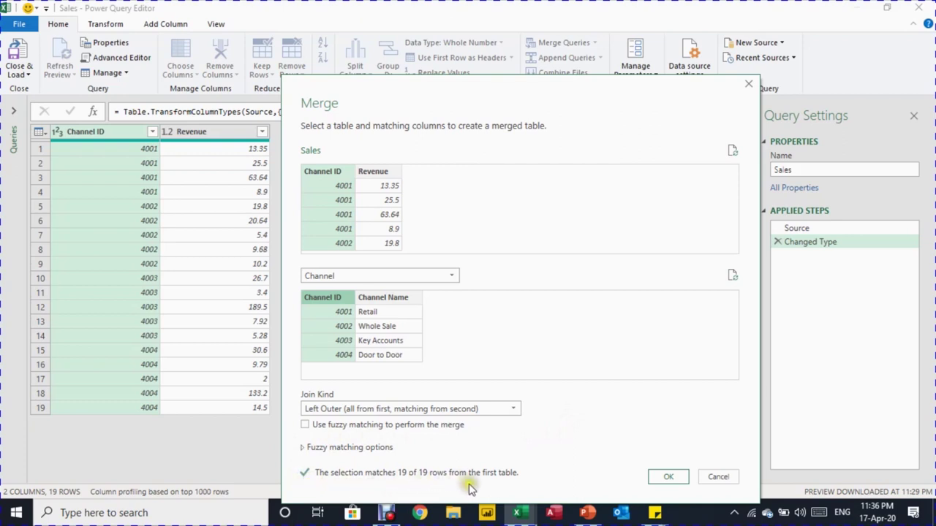
click(669, 477)
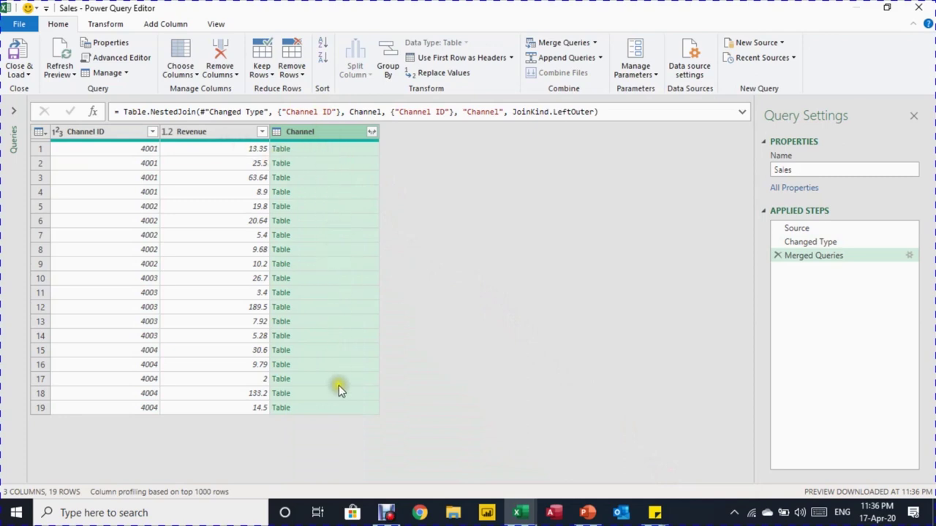
Step: Preview the nested tables in several rows of the merged Channel column to examine the channel matched to each sale
click(329, 150)
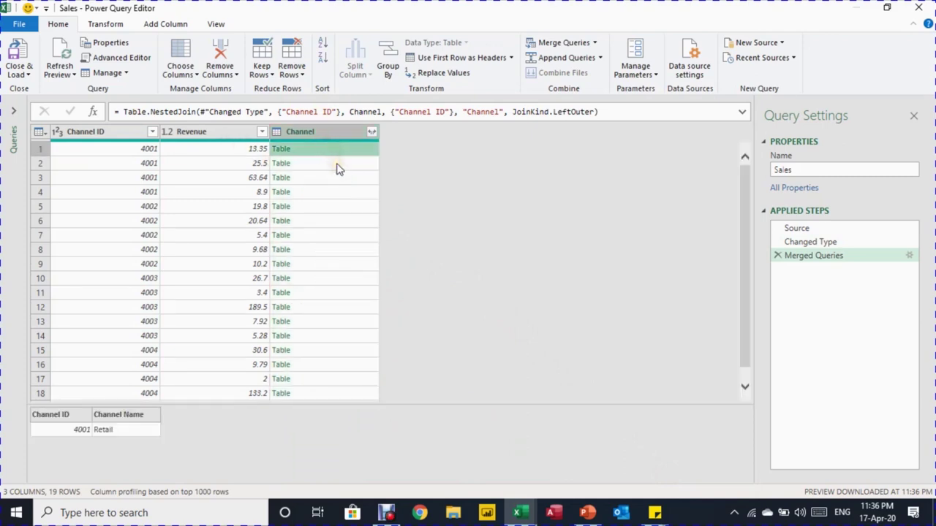
click(335, 163)
click(339, 178)
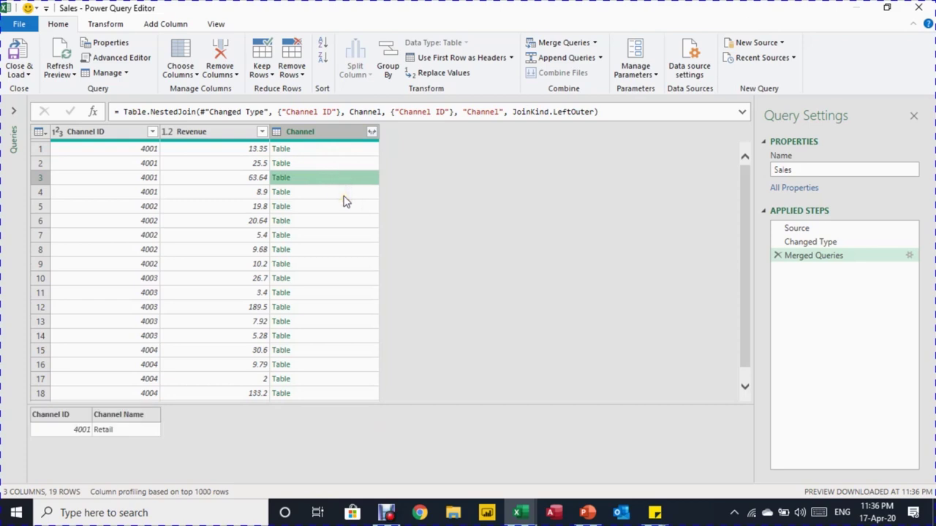
key(Up)
key(Up)
click(363, 151)
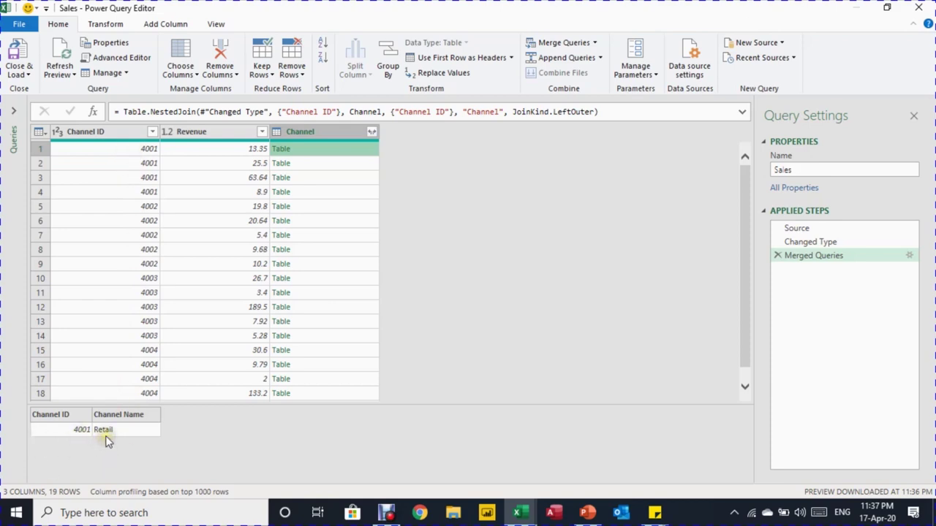
click(354, 192)
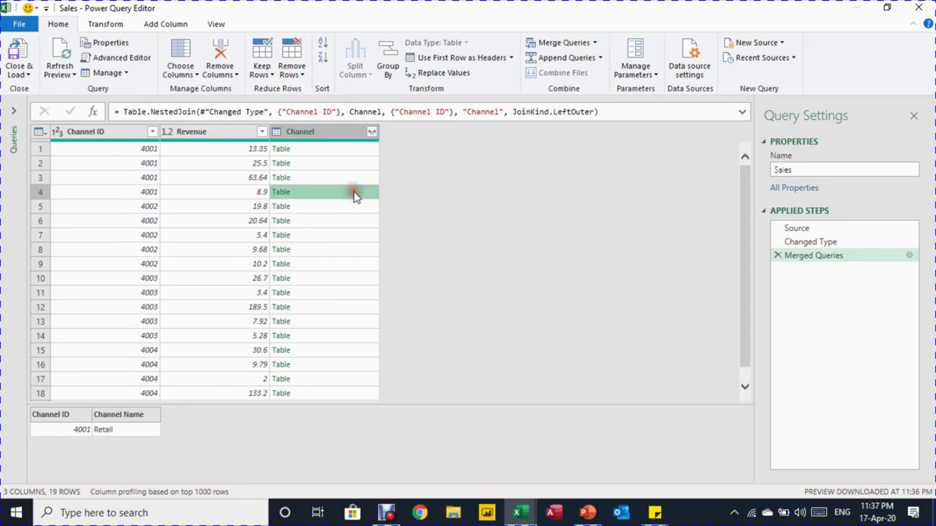
click(357, 235)
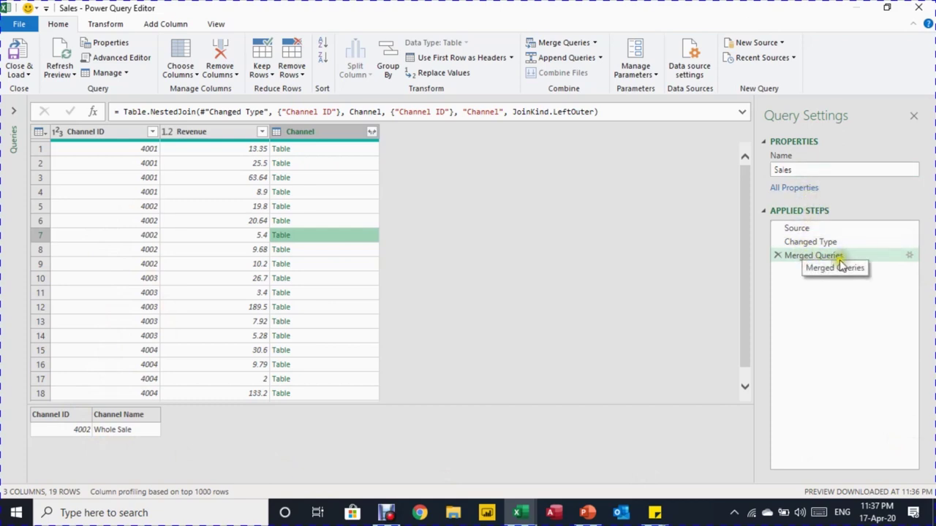
click(125, 432)
Step: Expand the merged Channel column to only Channel Name, without the original column name as prefix
click(372, 134)
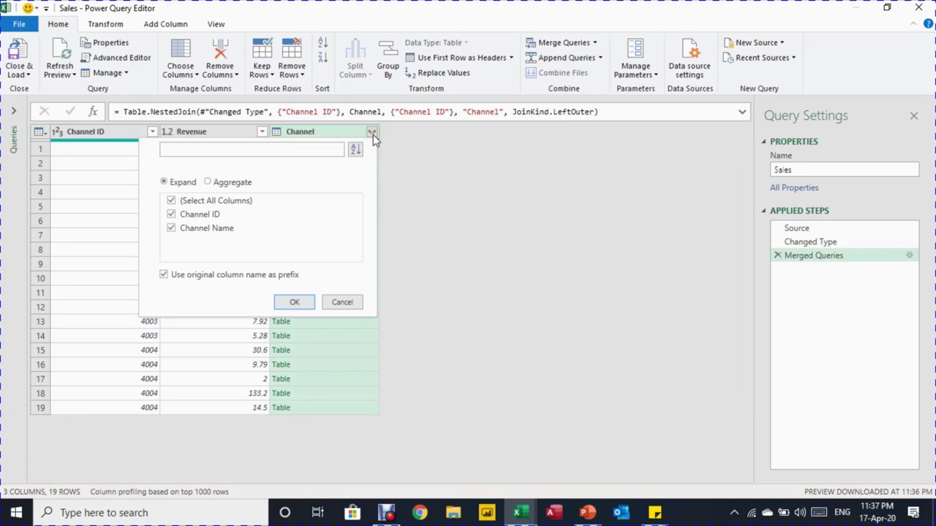
click(209, 202)
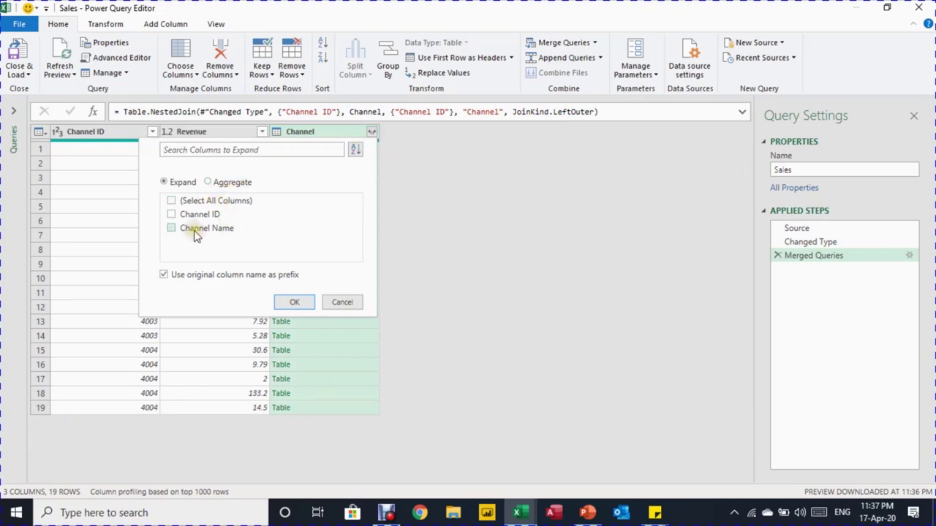
click(194, 232)
click(164, 275)
click(296, 302)
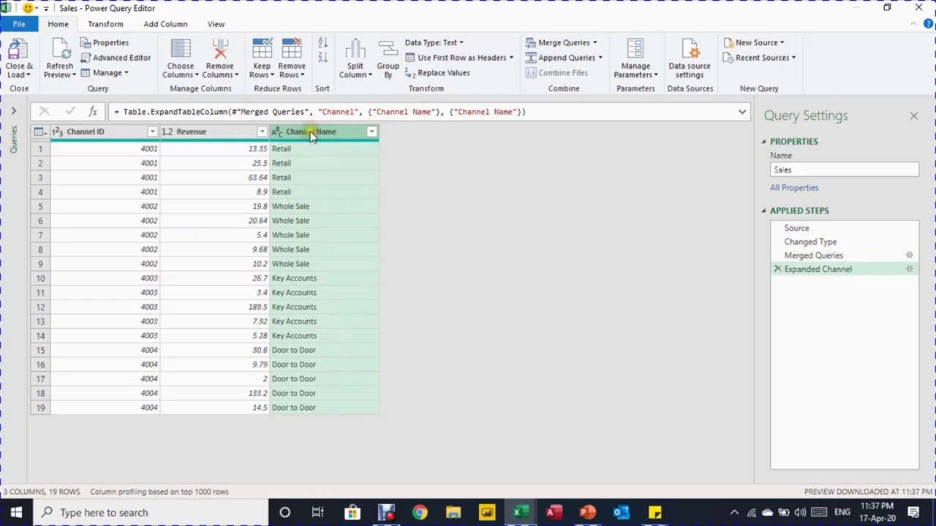
Step: Keep only the Channel Name and Revenue columns and remove all other columns
ctrl+click(236, 136)
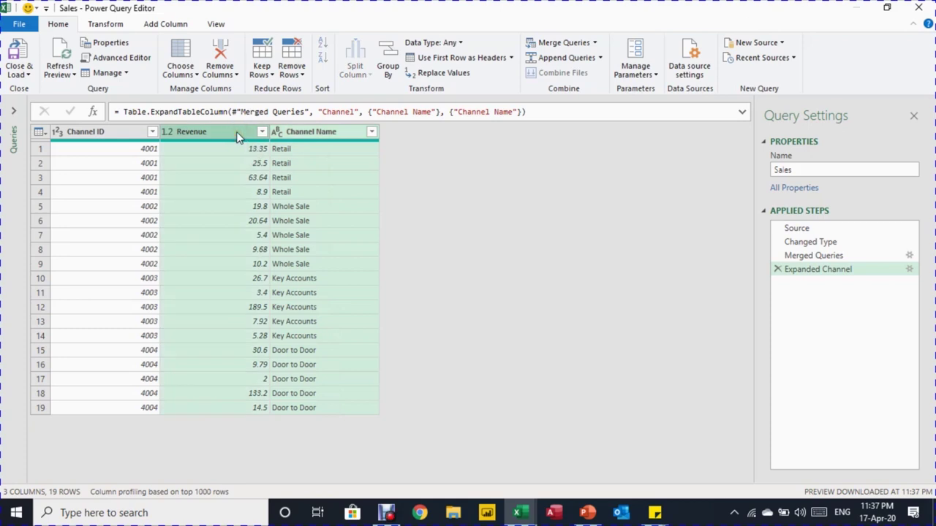
click(227, 76)
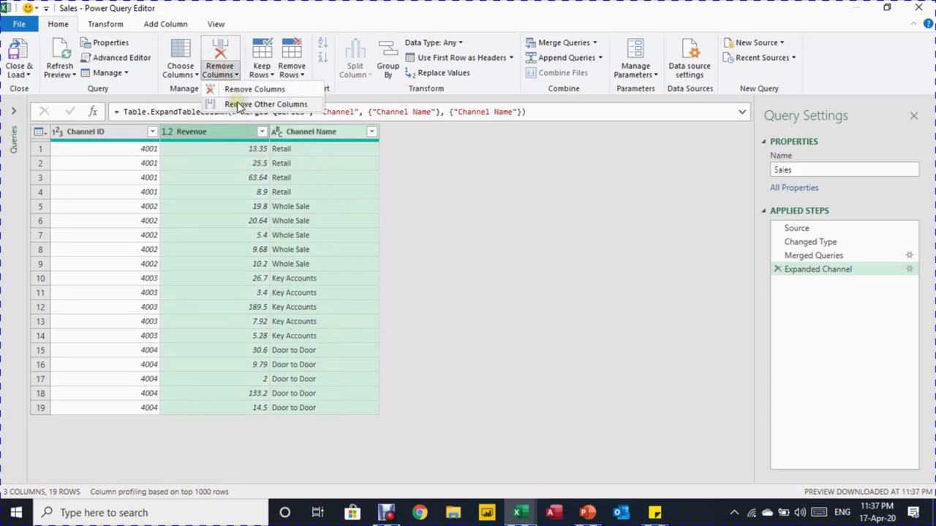
click(238, 104)
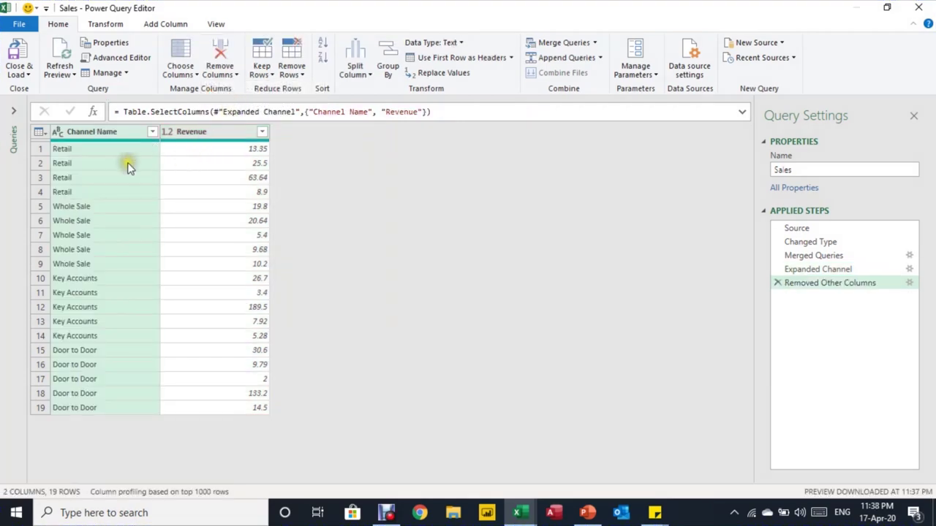
Step: Save the Sales query changes with Close & Load and return to the workbook
click(30, 69)
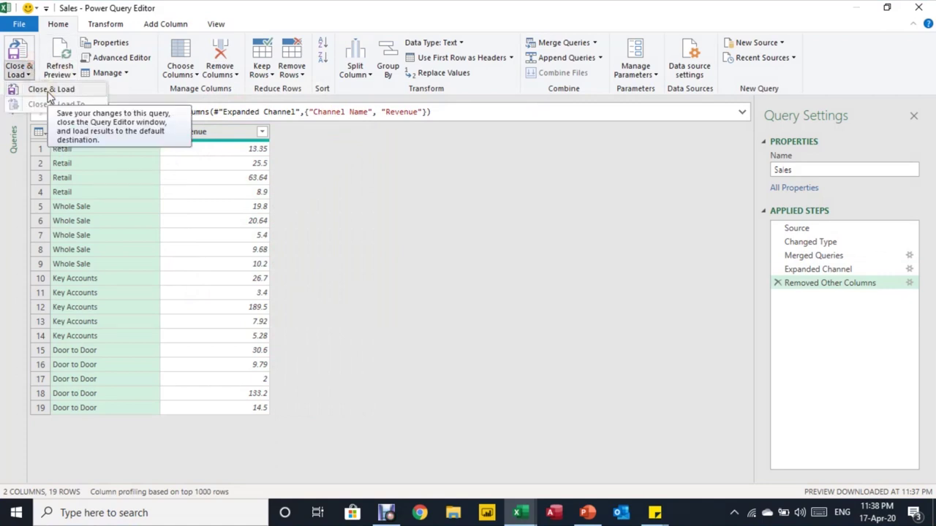
click(33, 95)
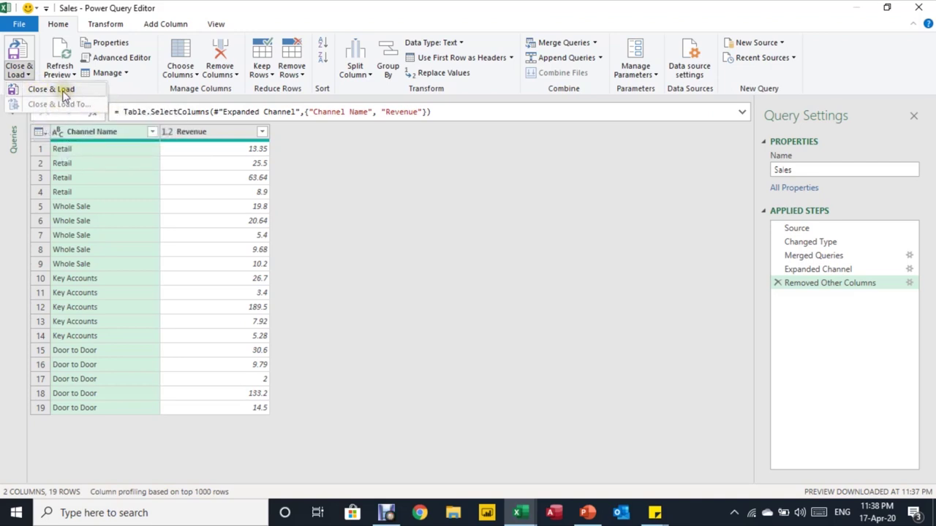
click(64, 95)
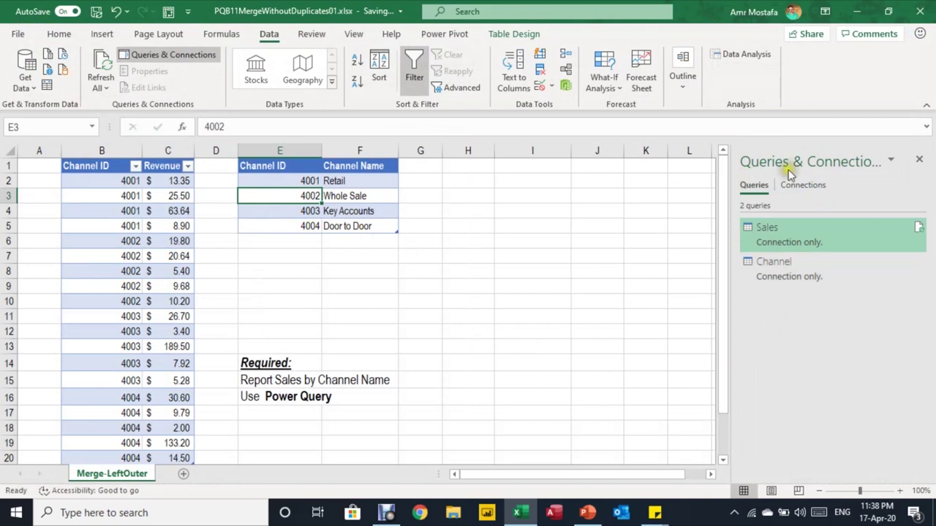
Step: Load the Sales query as a table into the existing Merge-LeftOuter worksheet, starting at cell I1
mouse_move(806, 240)
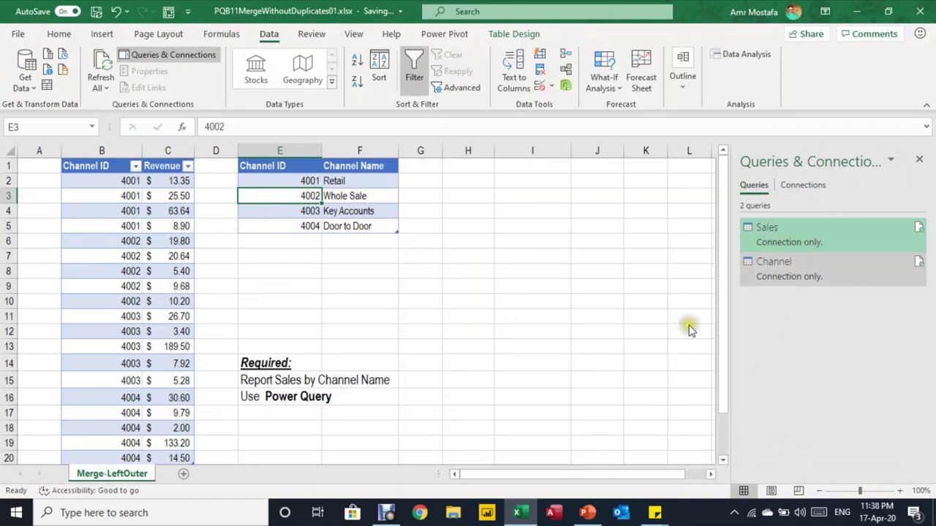
right_click(808, 242)
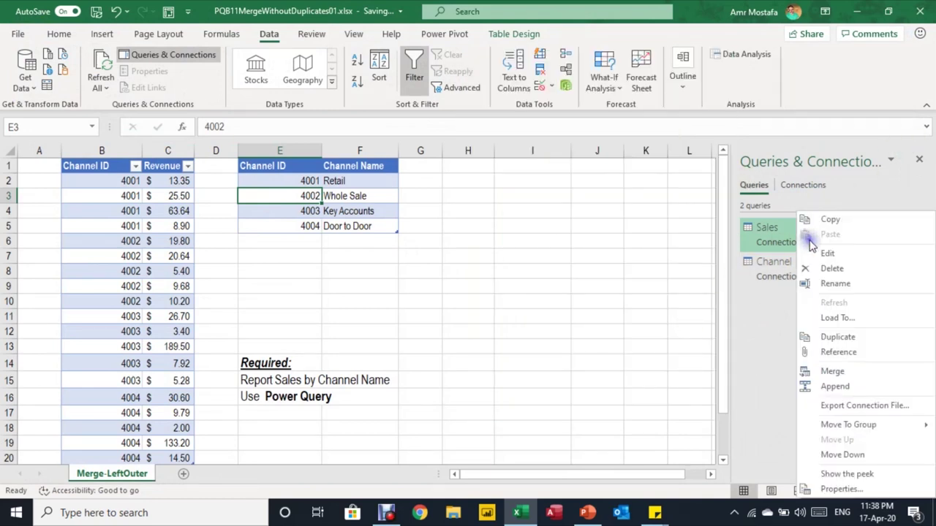
click(836, 318)
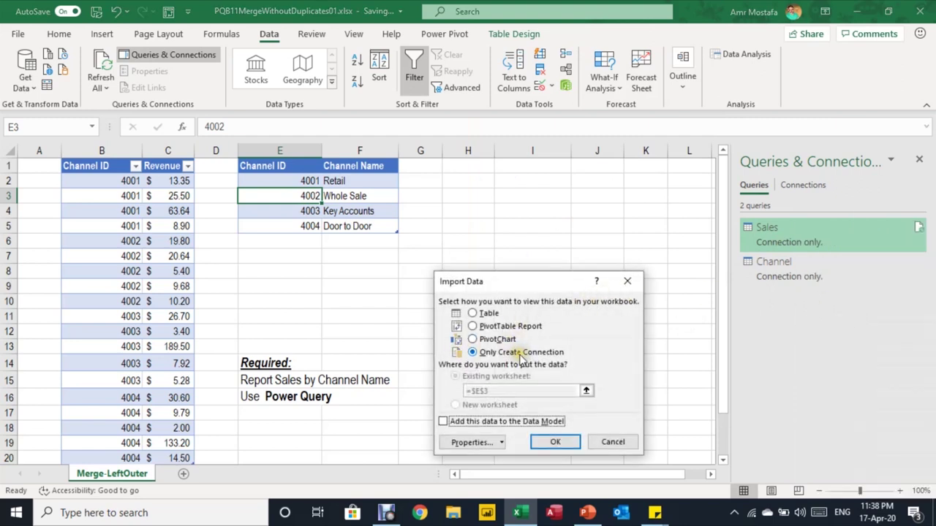
click(486, 314)
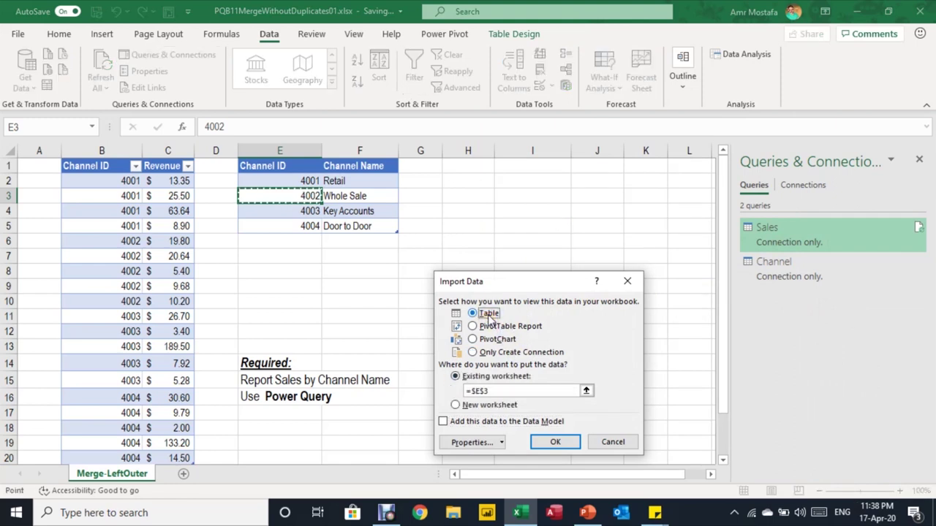
click(523, 172)
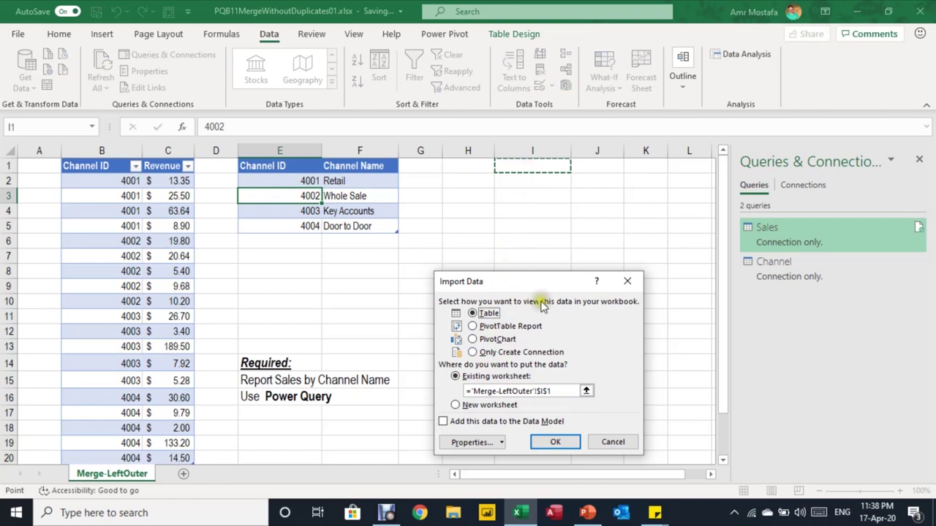
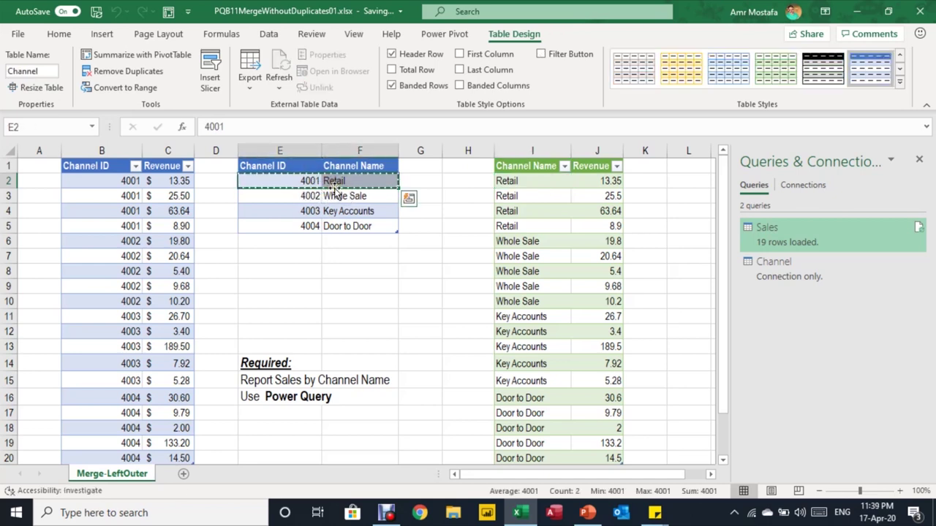
Step: Paste the copied 4001 Retail row directly below the Channel table, in row 6, as a duplicate entry
click(288, 242)
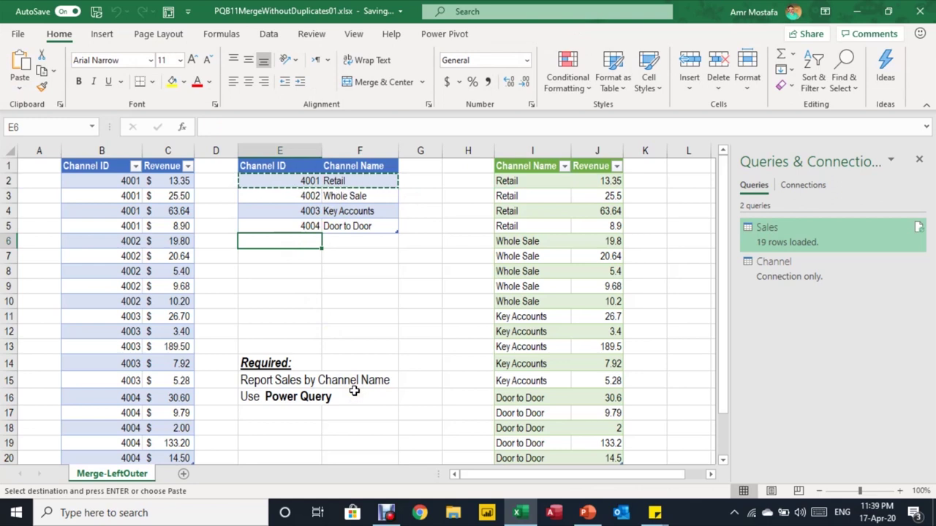
text(4001	Retail)
click(338, 286)
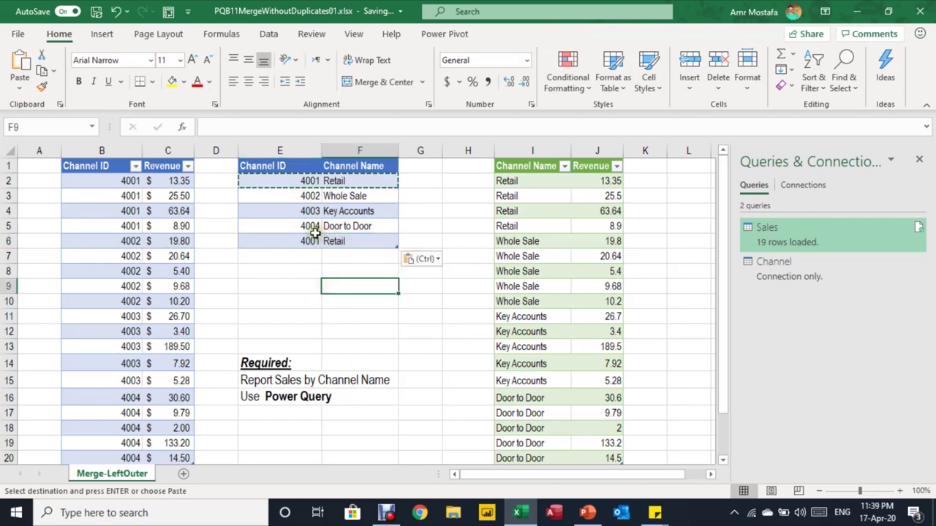
Step: Refresh the Sales query so its loaded table reflects the duplicated Retail channel
click(560, 255)
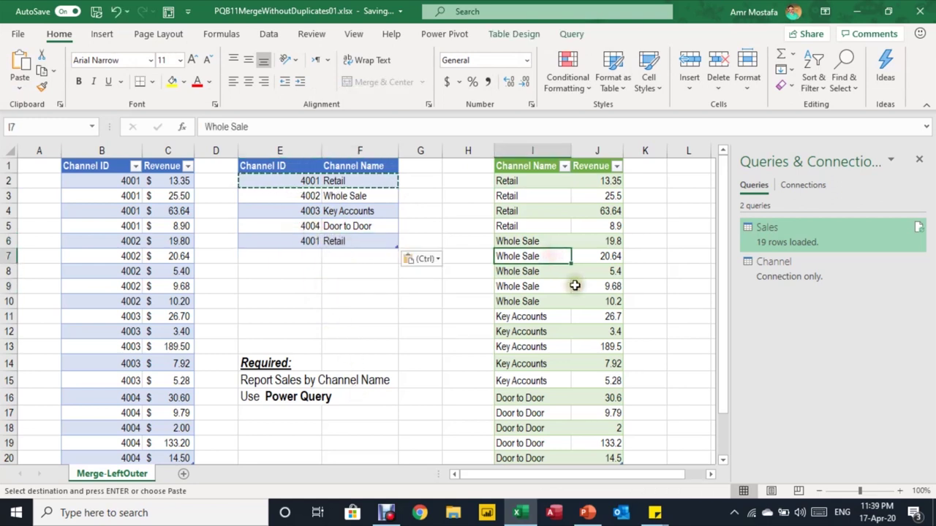
scroll(575, 288, down, 1)
scroll(575, 287, up, 1)
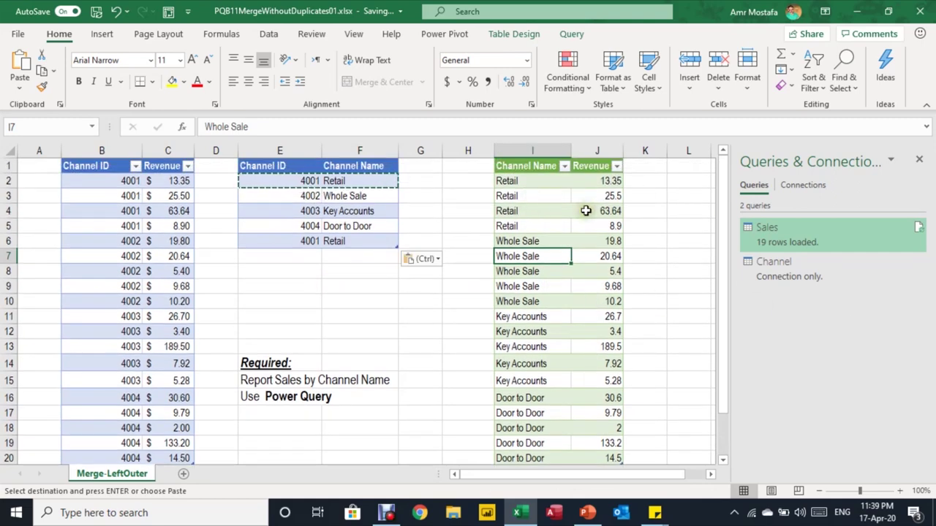
click(918, 229)
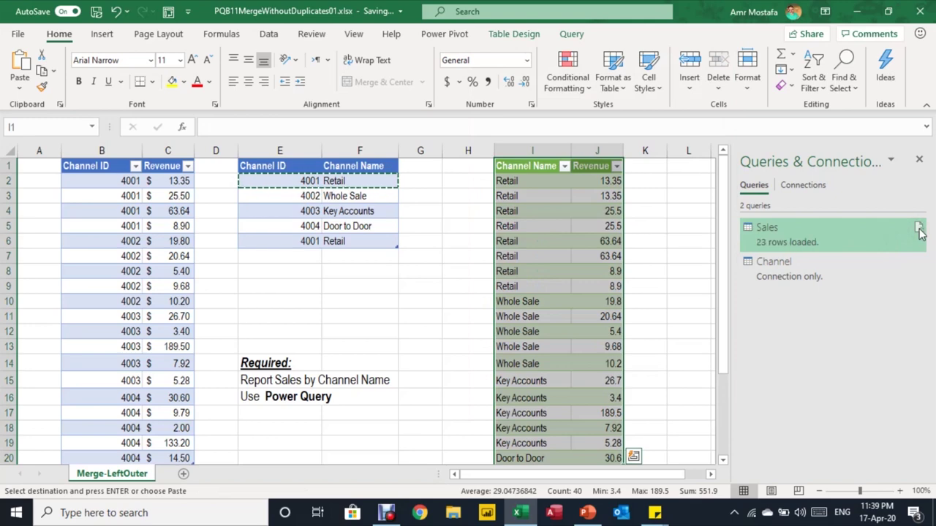
mouse_move(918, 231)
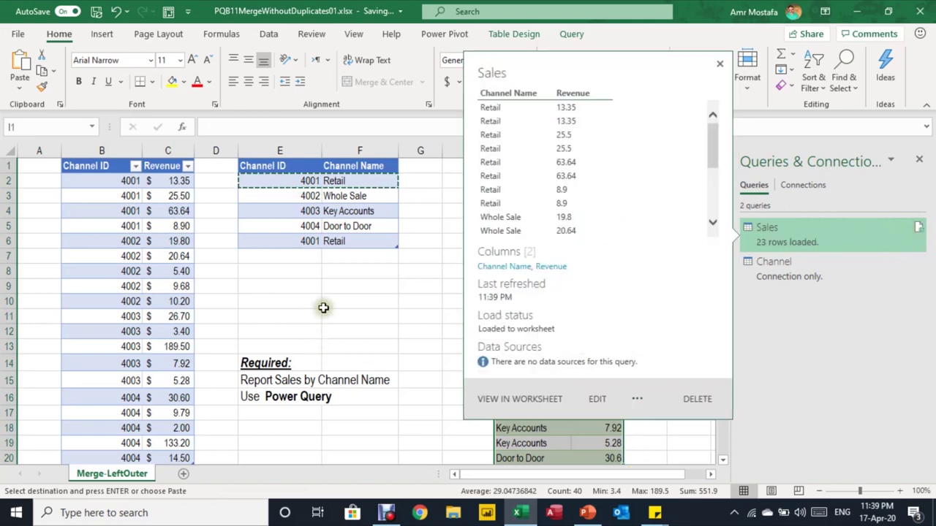
Step: Compare the source table's Total cell with the sum of the Revenue column in the merged output table
click(408, 272)
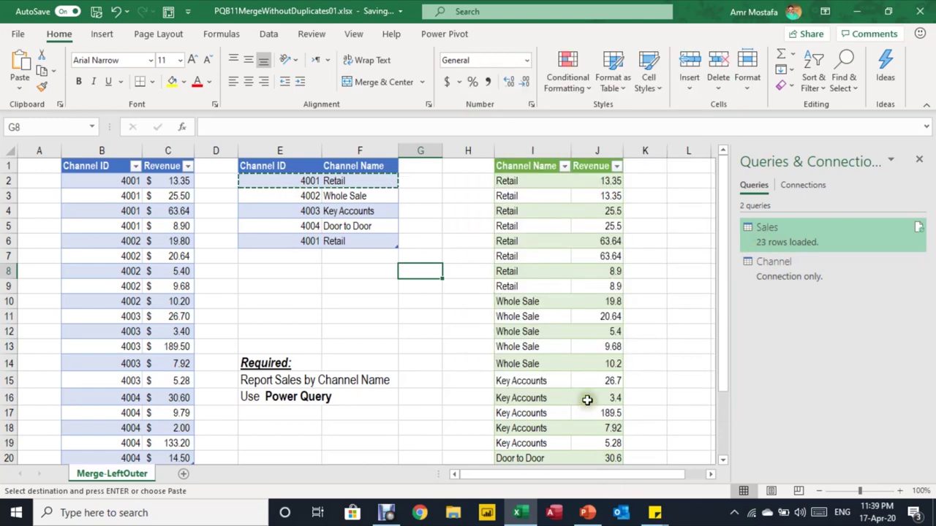
scroll(587, 400, down, 4)
scroll(253, 339, up, 1)
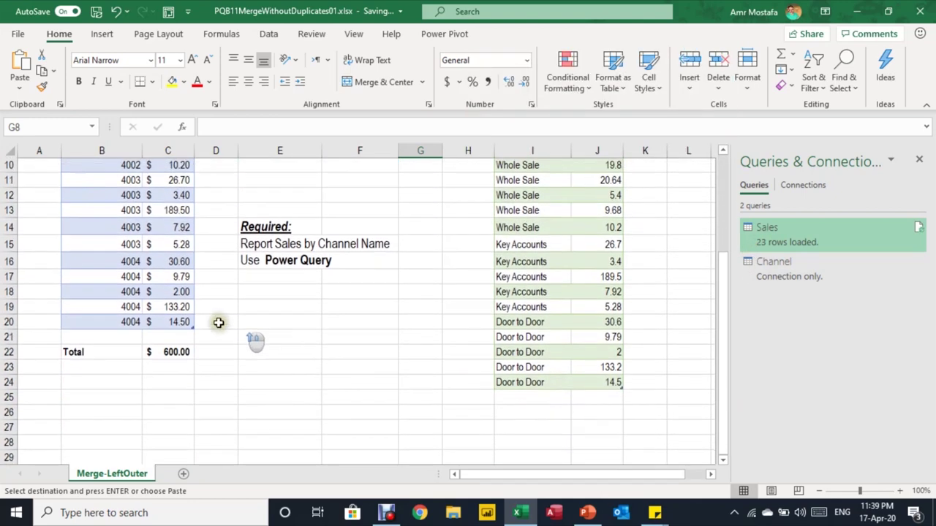
click(185, 352)
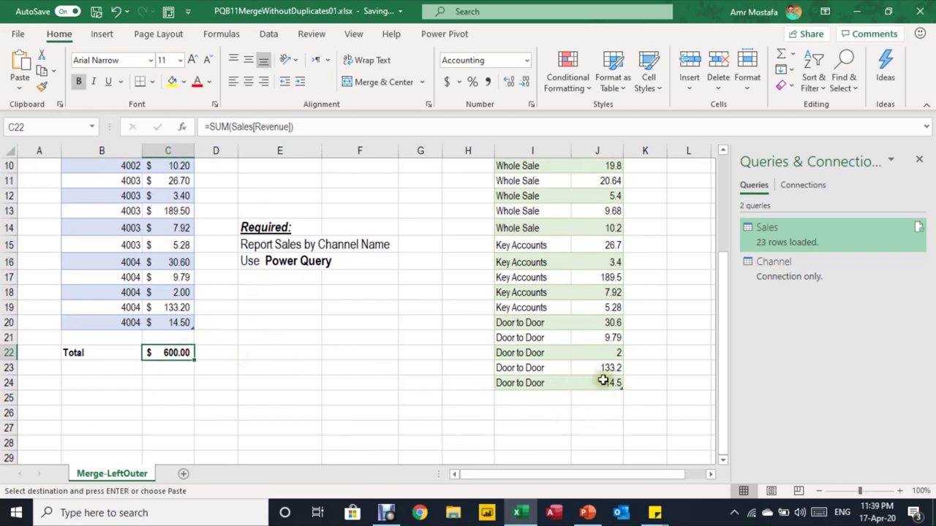
drag(602, 380, 606, 175)
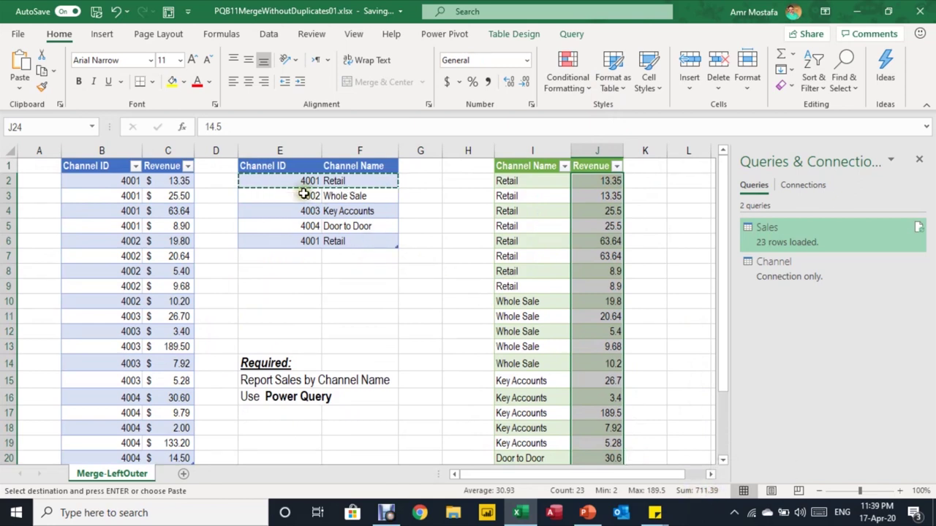
Step: Duplicate the 4002 Whole Sale and 4003 Key Accounts rows at the end of the Channel table, in rows 7 and 8
drag(303, 193, 332, 205)
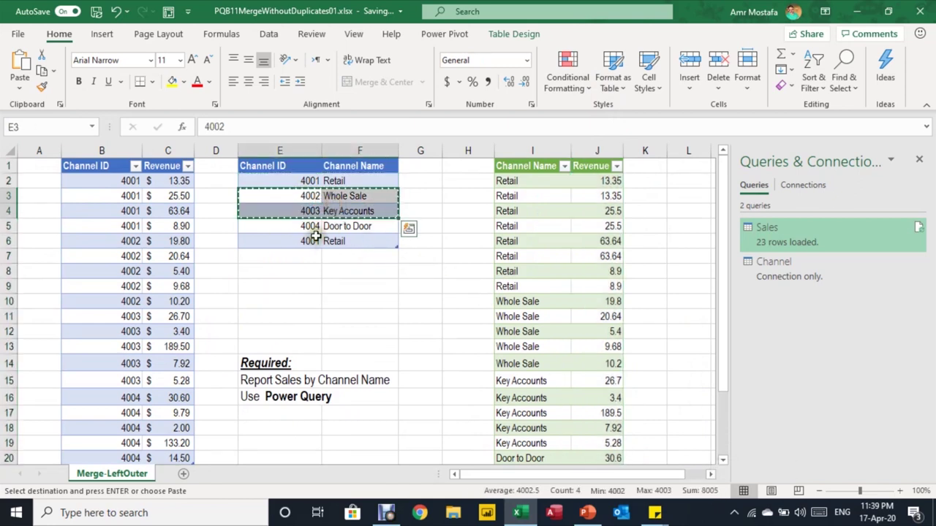
click(296, 254)
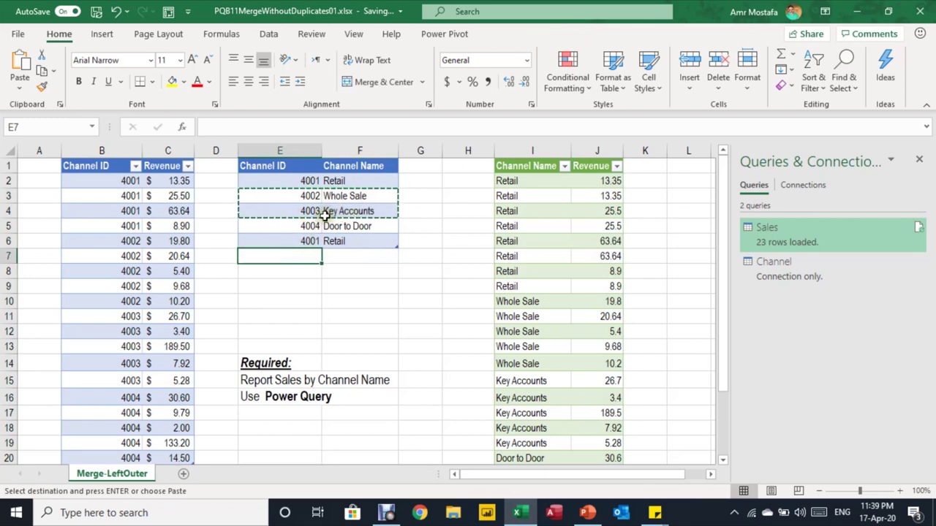
text(4002	Whole Sale 4003	Key Accounts)
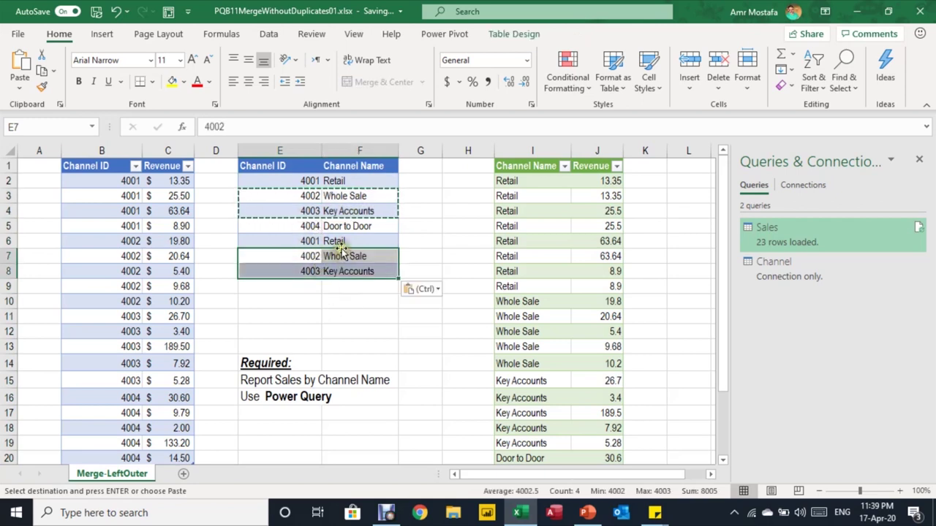
Step: Refresh the merged output table to include the duplicated Whole Sale and Key Accounts channels
click(537, 231)
right_click(537, 232)
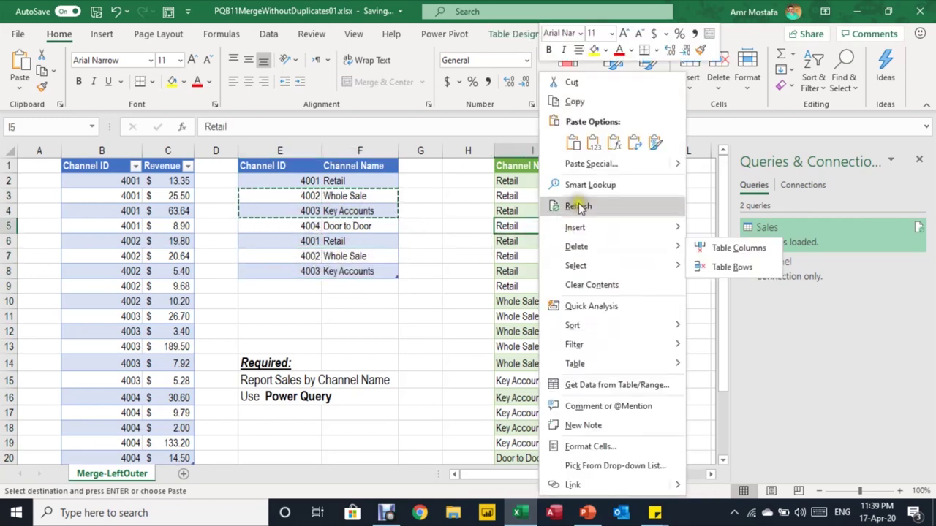
click(578, 207)
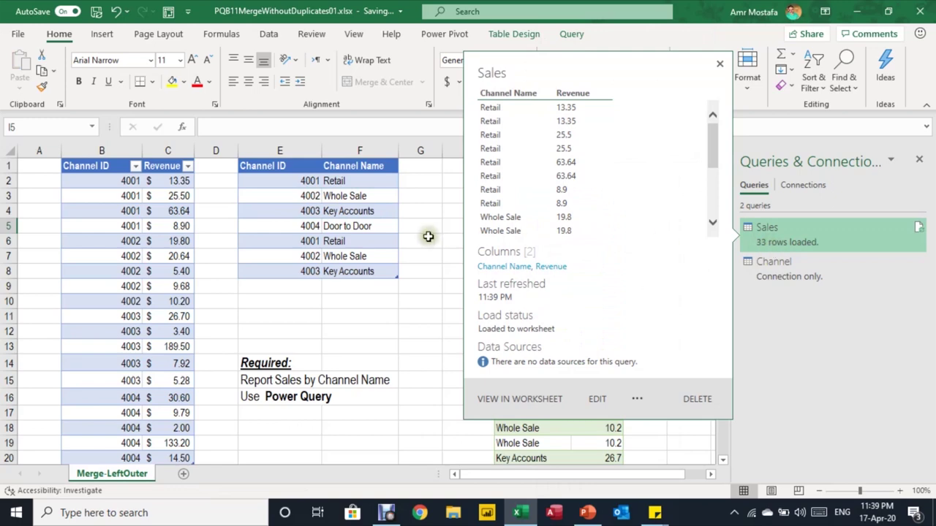
Step: Add a total row to the merged output table and check its Revenue total against the listed rows
key(ctrl+End)
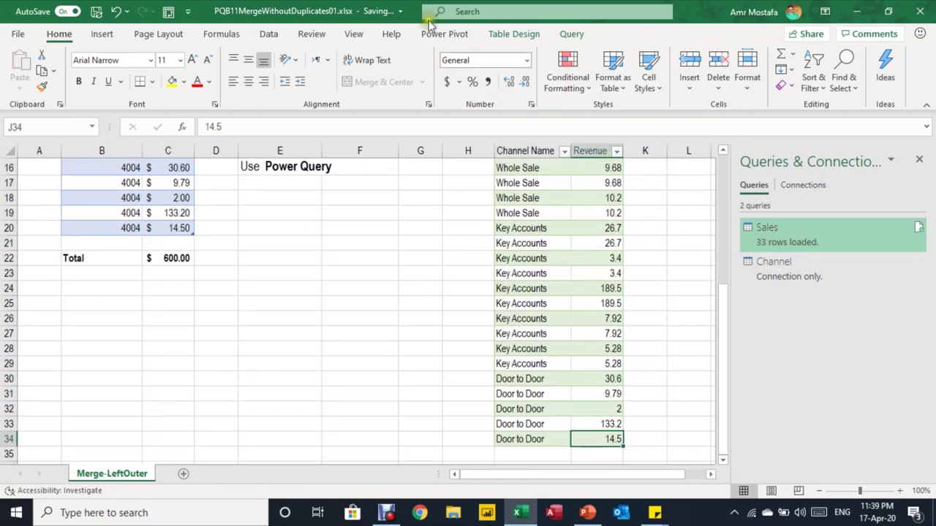
click(520, 33)
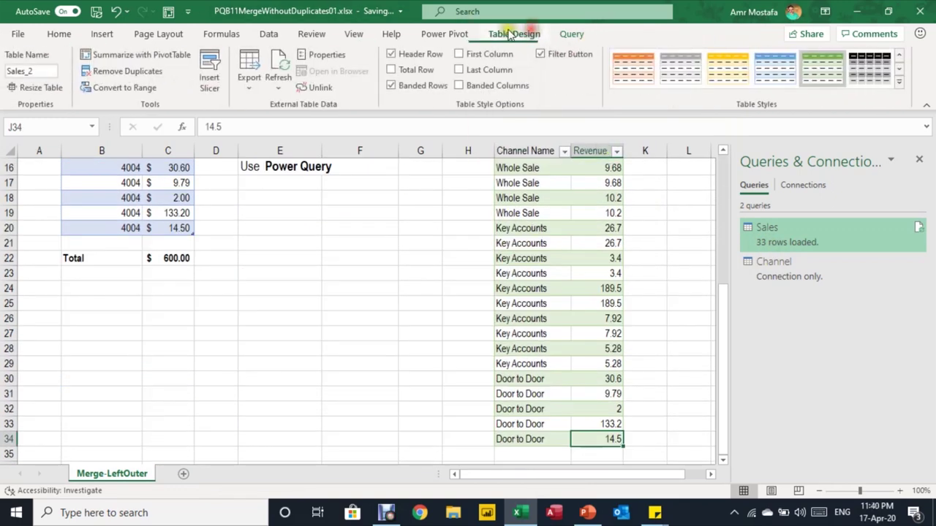
click(431, 70)
scroll(680, 388, down, 1)
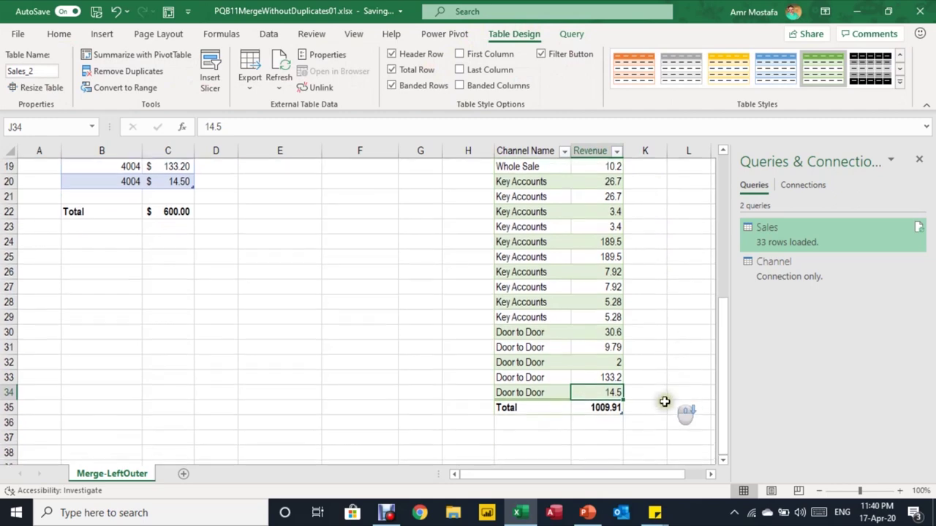
click(604, 408)
scroll(633, 376, up, 6)
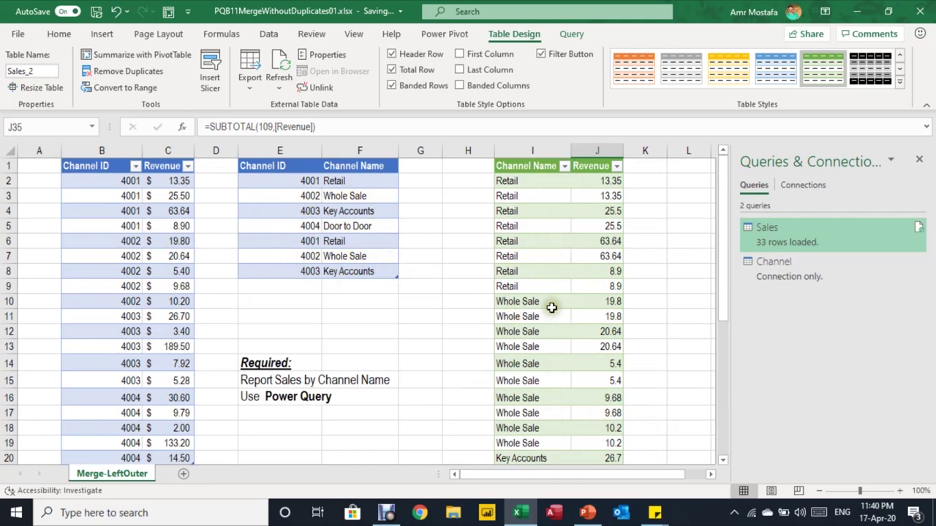
scroll(561, 328, down, 6)
scroll(566, 334, up, 6)
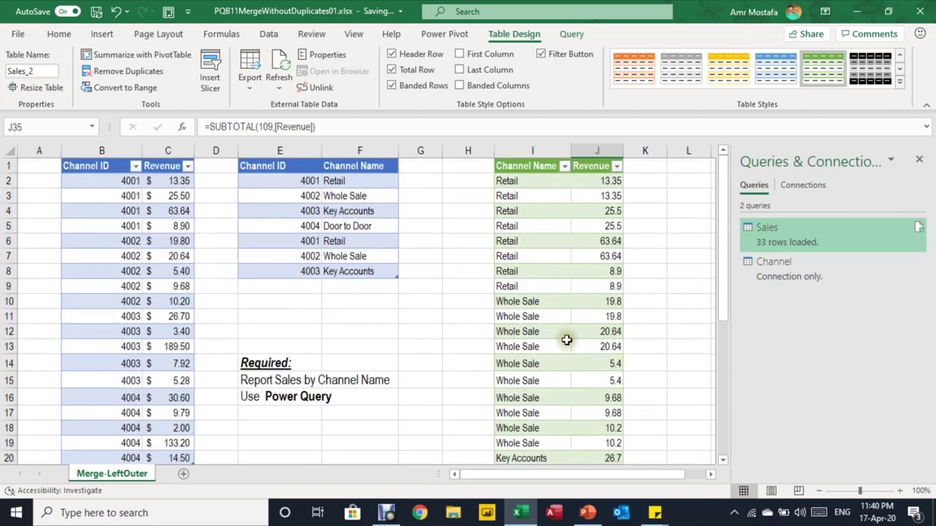
Step: Reopen the Sales query at its Merged Queries step and preview the nested Channel tables in rows 1, 2 and 4
click(799, 242)
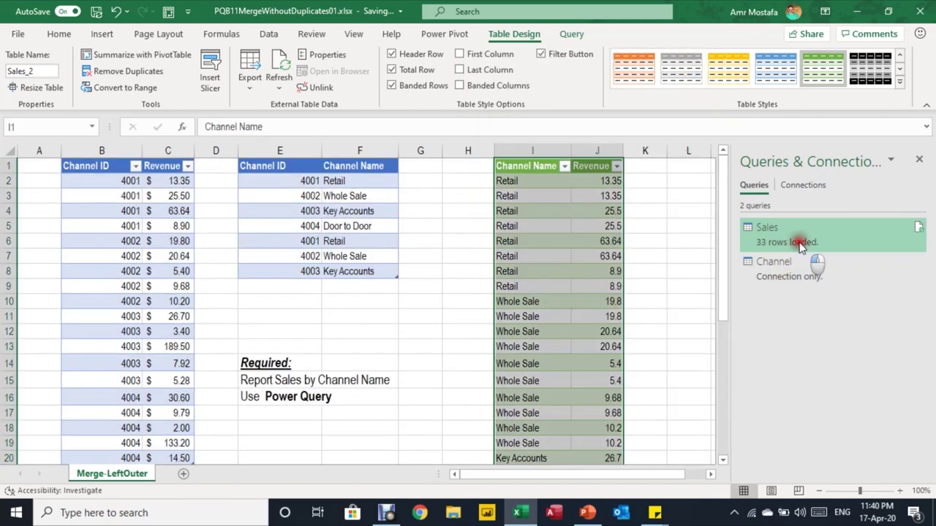
double_click(799, 242)
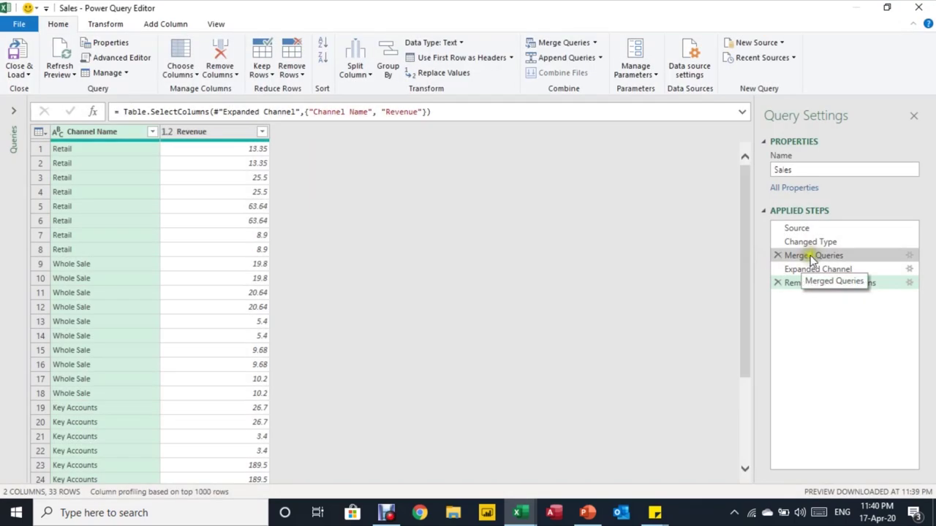
click(813, 256)
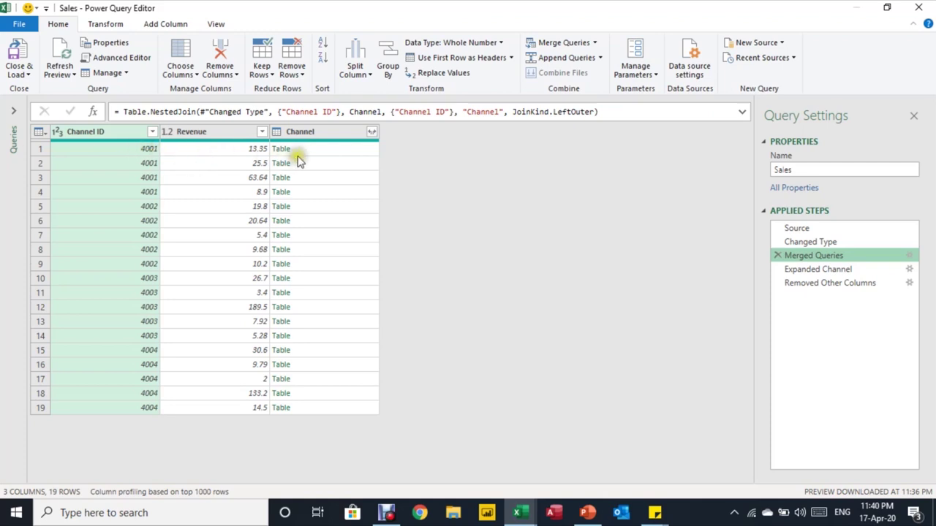
click(331, 153)
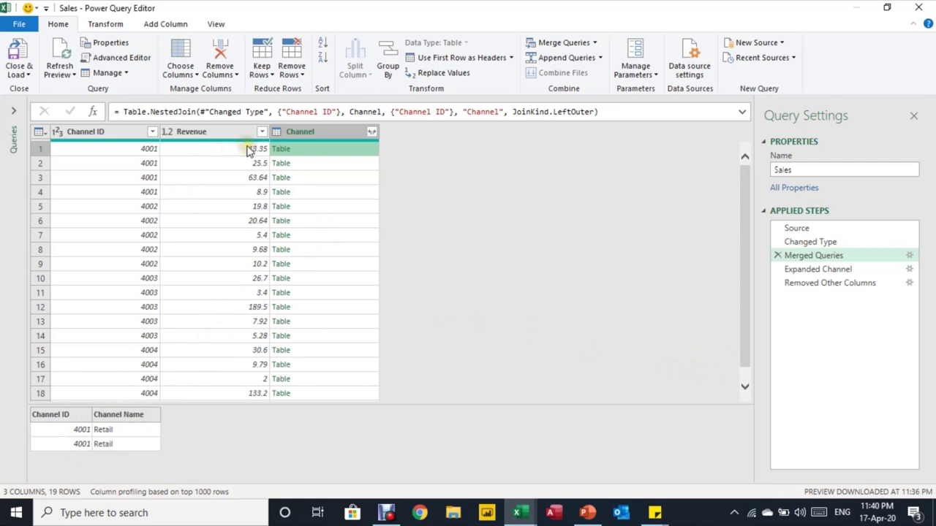
click(338, 164)
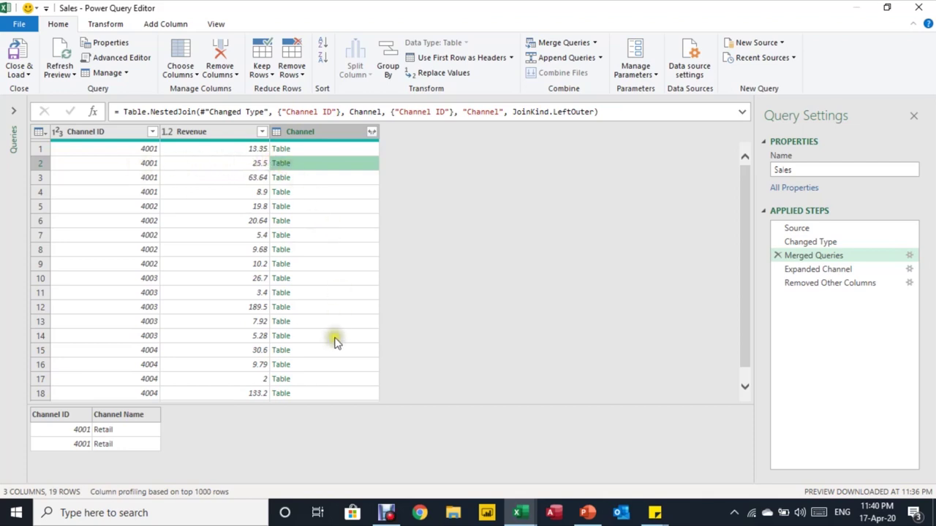
click(318, 192)
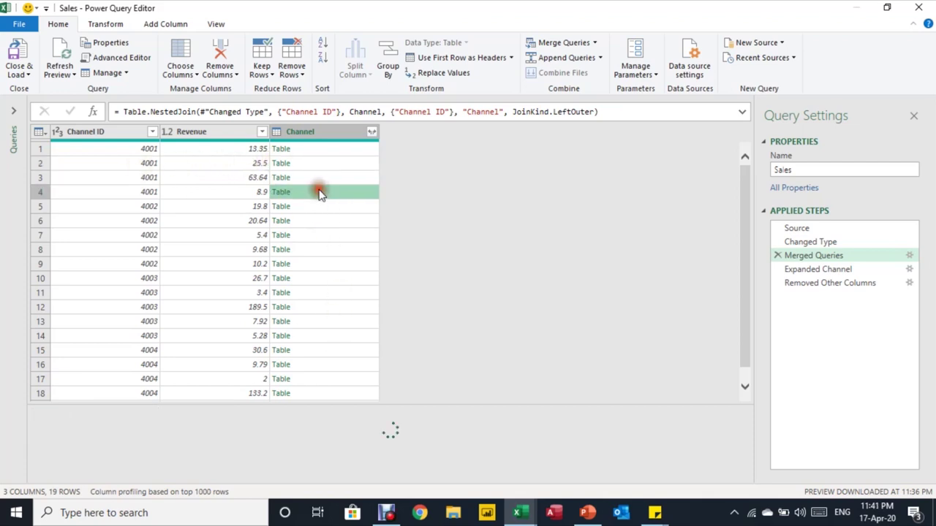
Step: Preview the nested Channel tables in rows 5, 6 and 7 of the Sales merge, then close the query editor
click(329, 207)
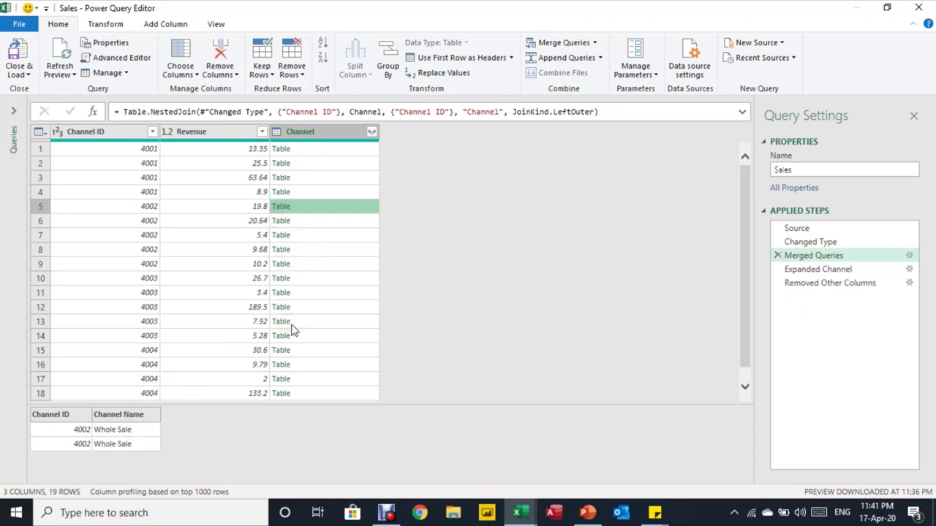
click(329, 221)
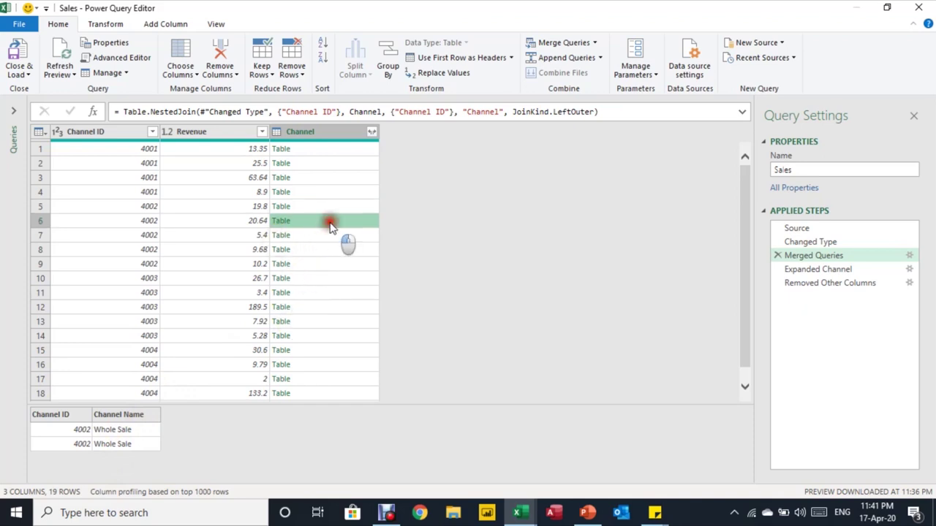
click(336, 238)
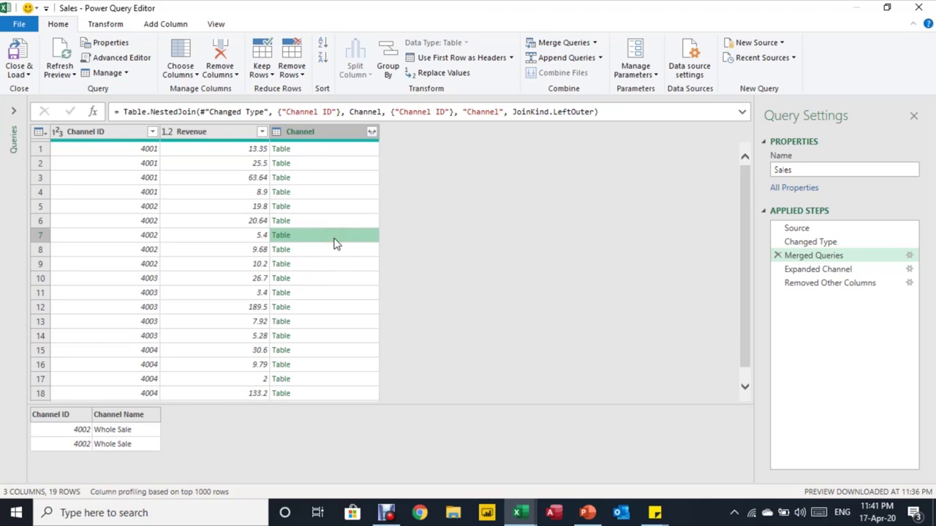
click(330, 243)
click(925, 8)
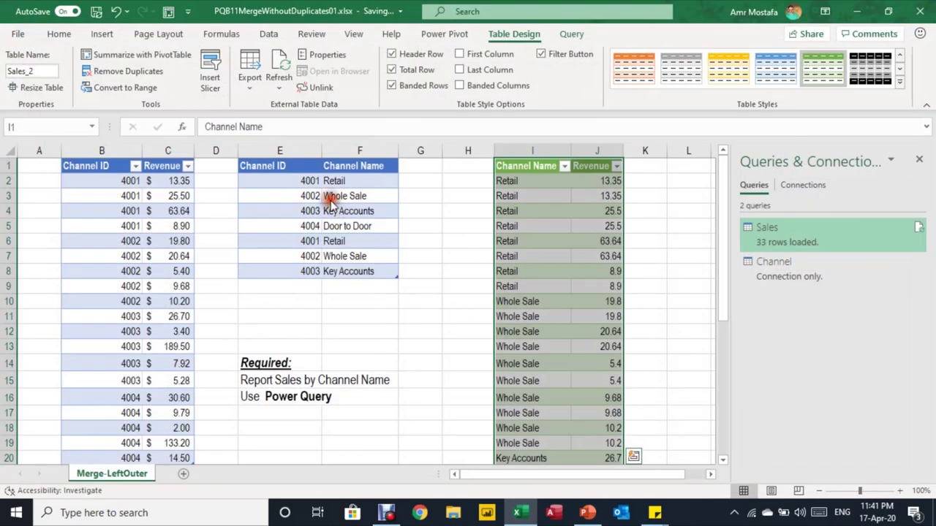
Step: Select the source Channel table, then open the Channel query and refresh its preview to load the duplicated channel rows
click(335, 253)
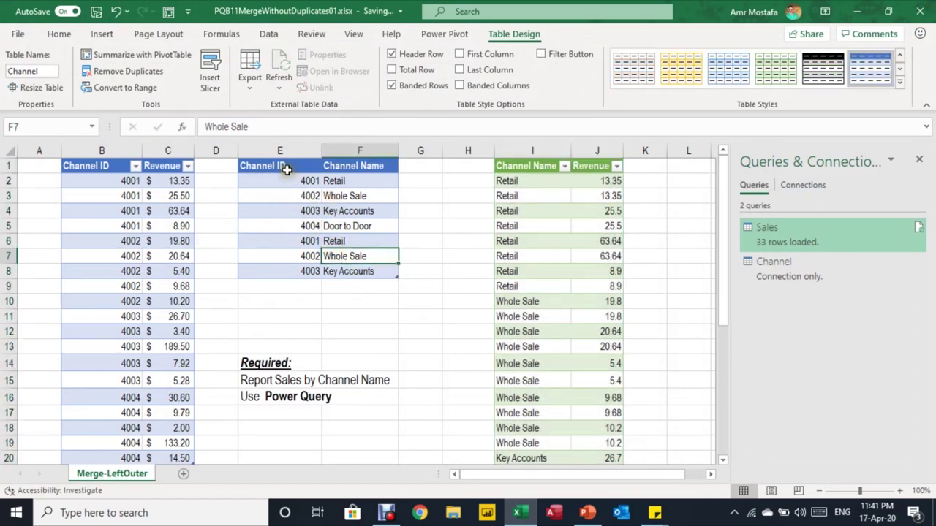
drag(285, 169, 392, 277)
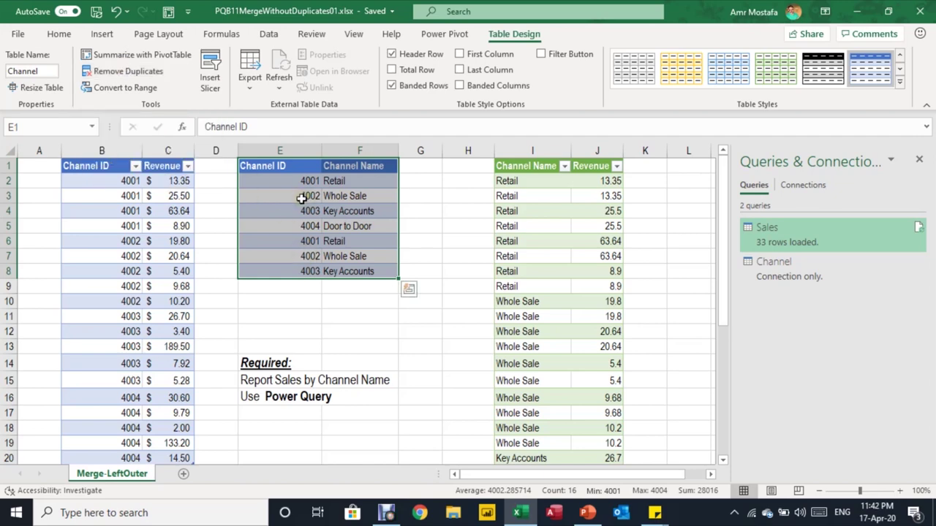
double_click(798, 279)
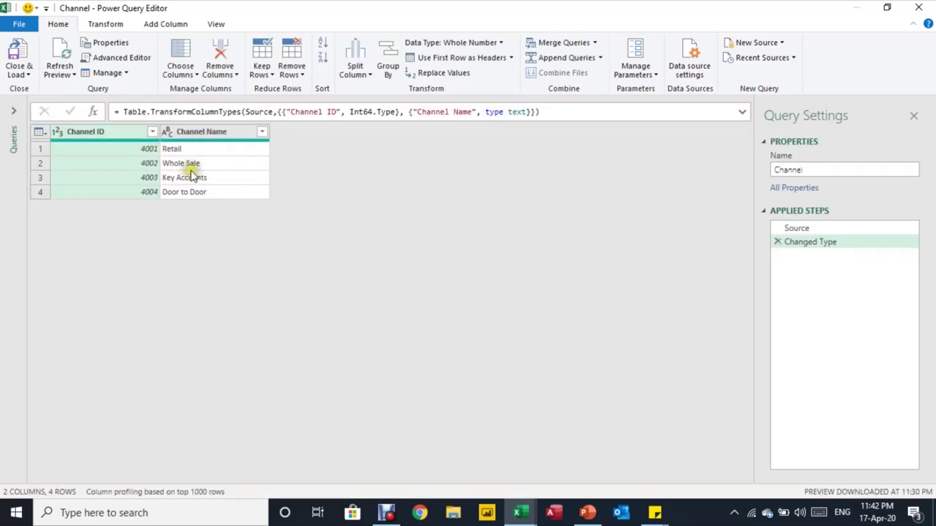
click(59, 53)
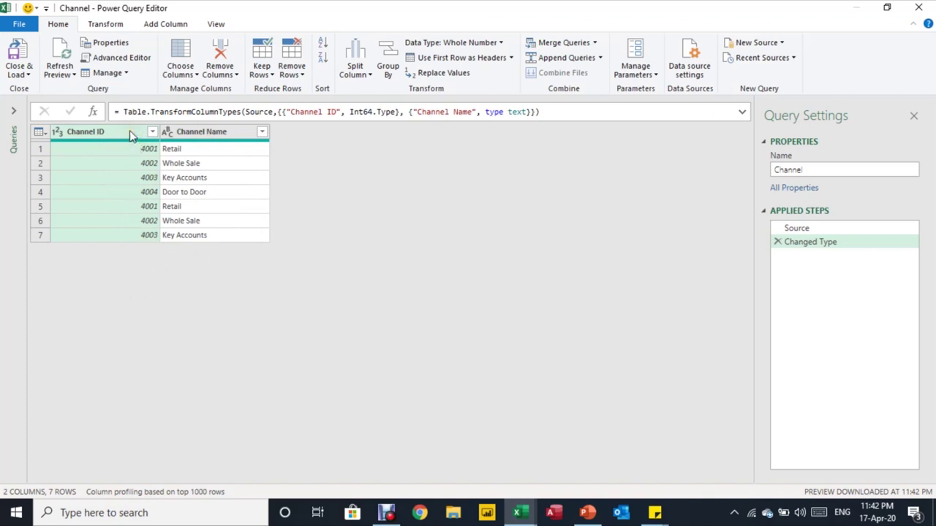
Step: Remove duplicate rows from the Channel query based on both Channel ID and Channel Name, and close the editor keeping the changes
ctrl+click(188, 131)
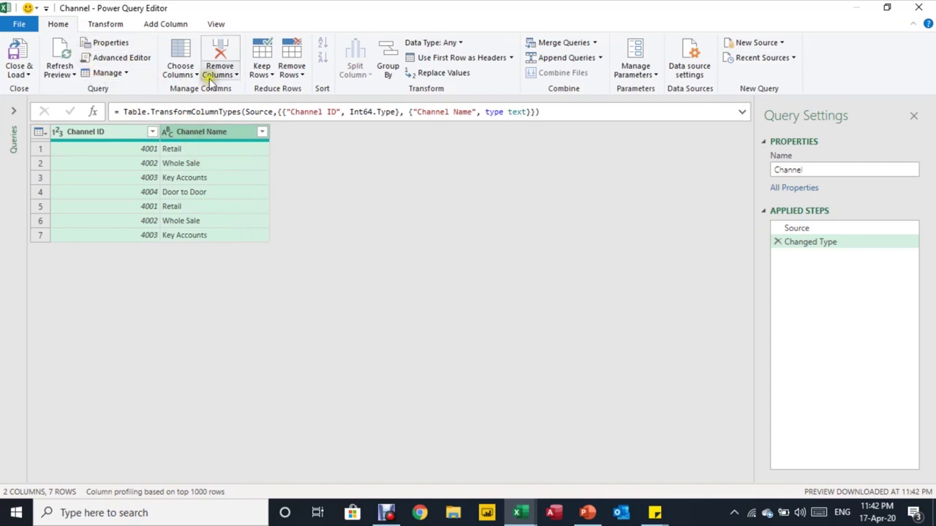
click(289, 76)
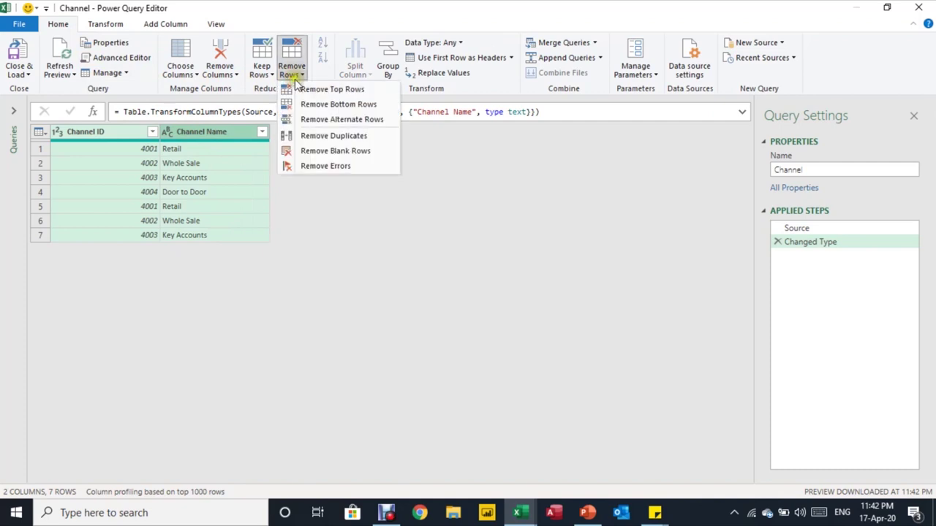
click(316, 140)
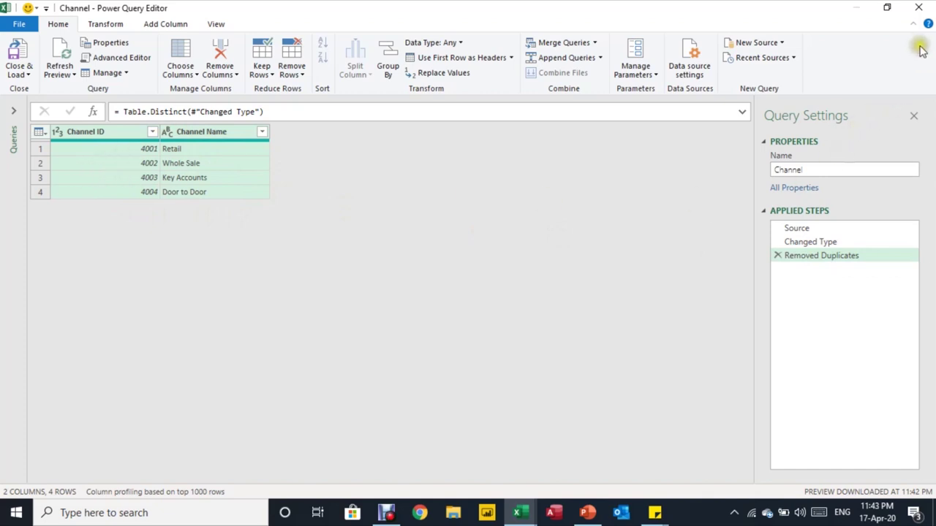
click(922, 6)
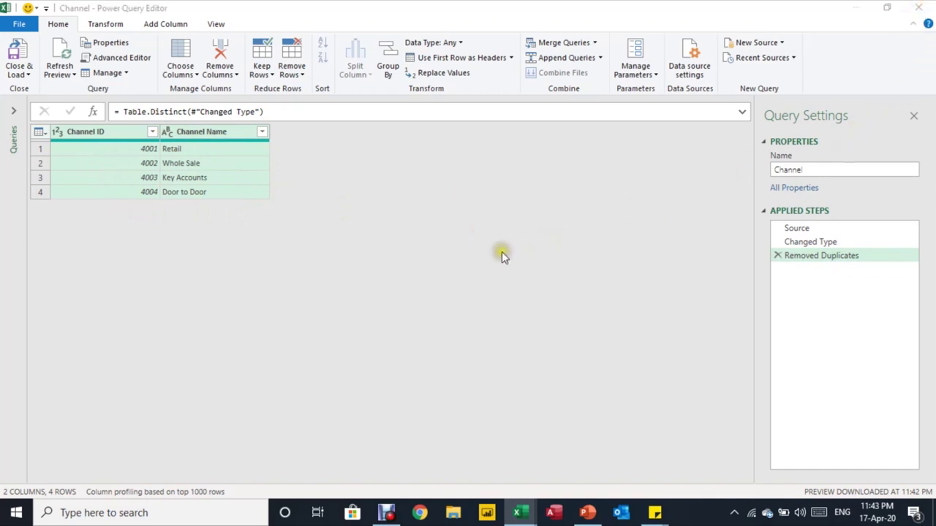
click(488, 273)
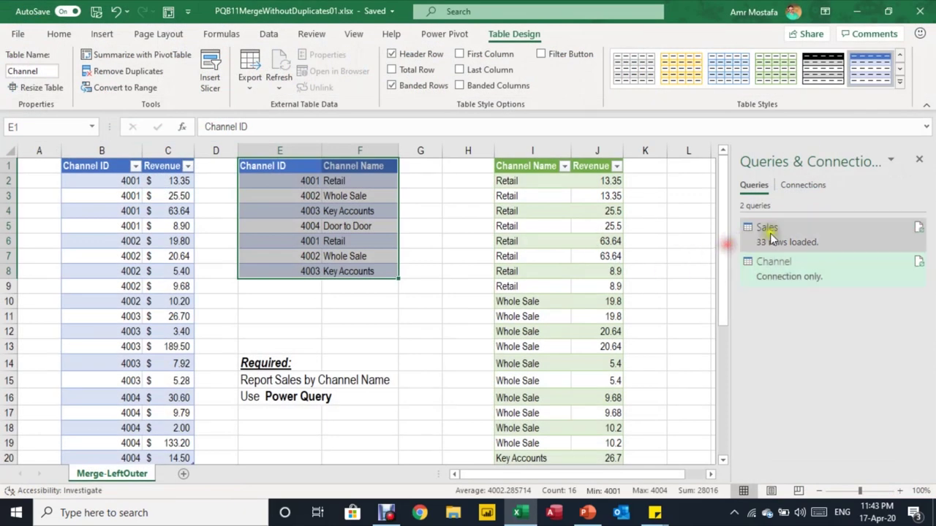
Step: Refresh the Sales query and check the merged output's Revenue total against the total of the source sales table
click(918, 227)
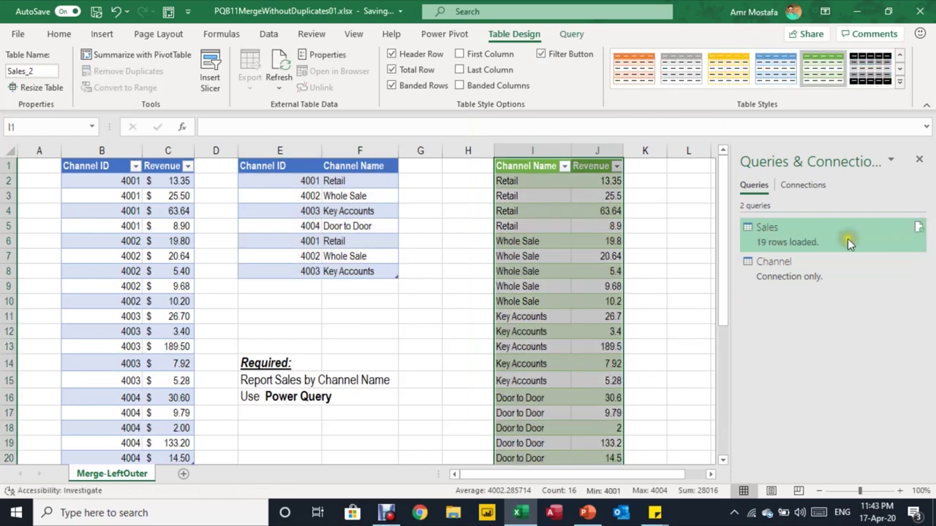
click(387, 331)
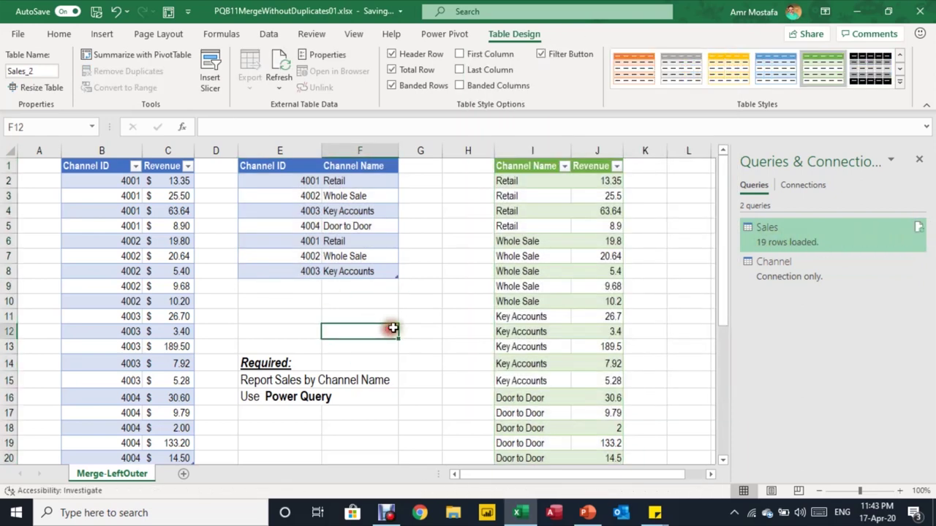
scroll(433, 314, down, 4)
click(601, 293)
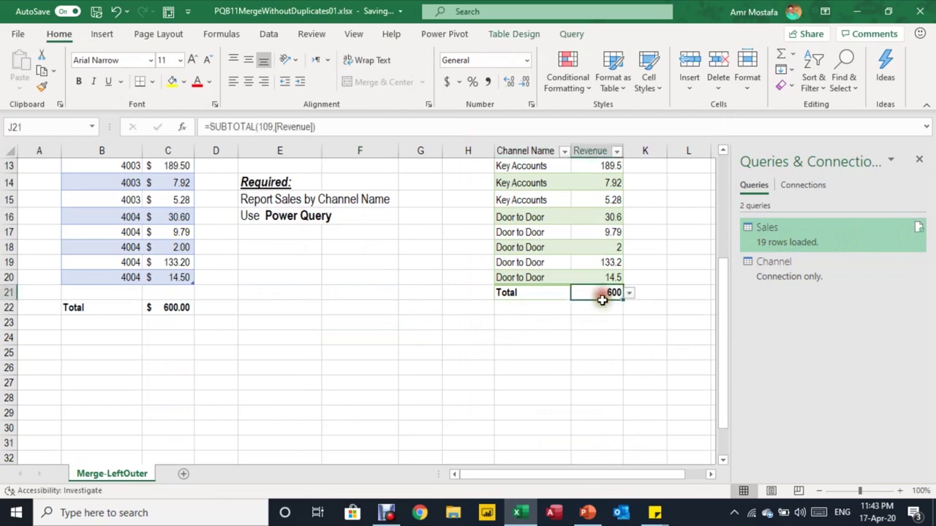
scroll(566, 332, up, 4)
scroll(565, 332, down, 4)
scroll(564, 271, up, 4)
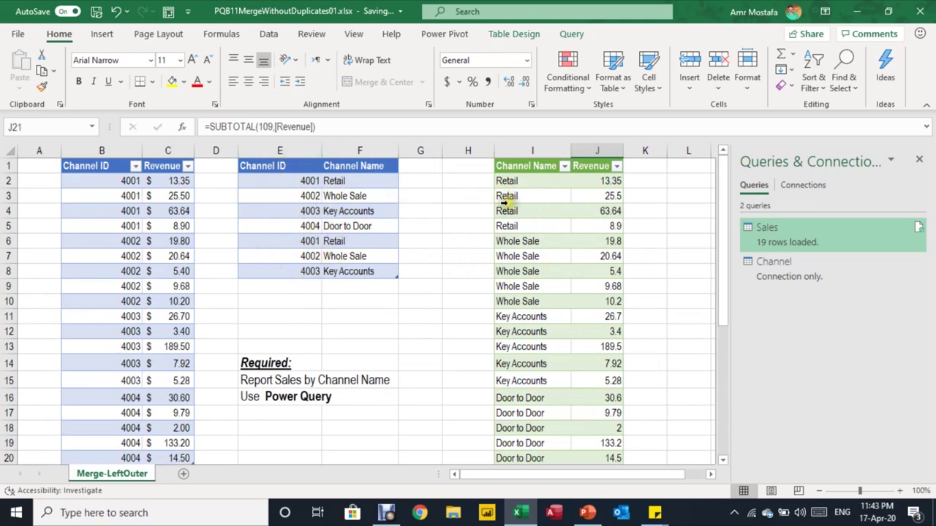
scroll(526, 238, down, 1)
scroll(526, 239, up, 1)
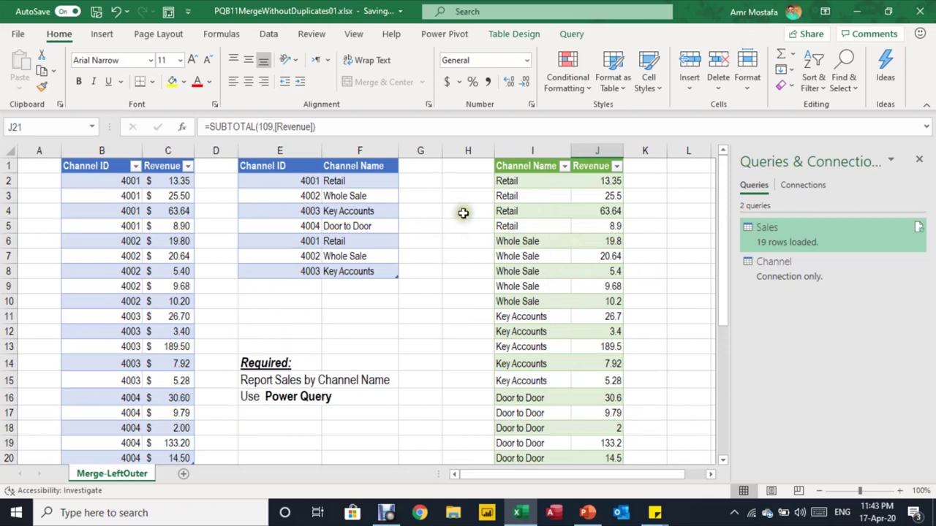